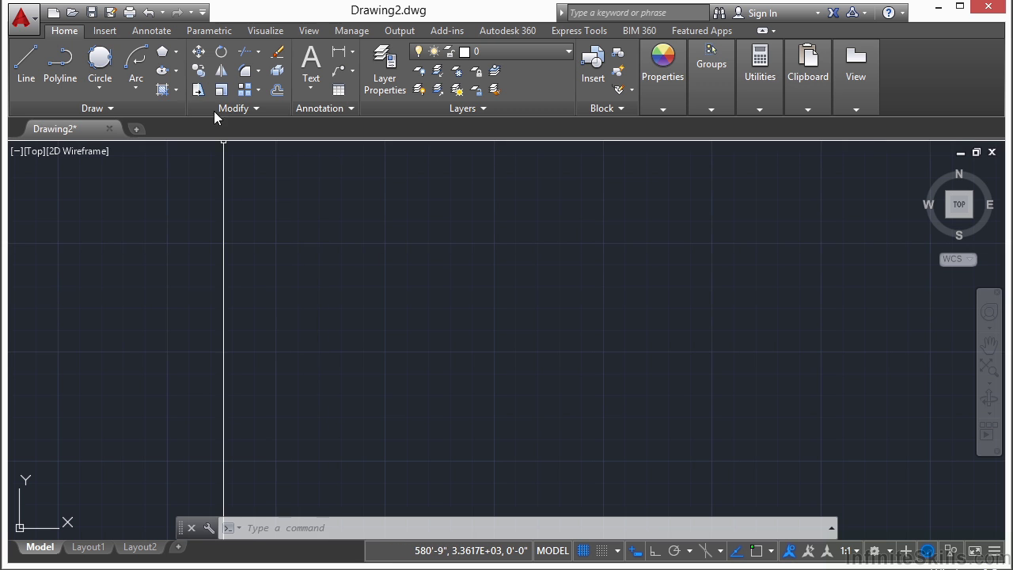
Draw a plain rectangle in the empty drawing by picking two opposite corner points.
left_click(175, 53)
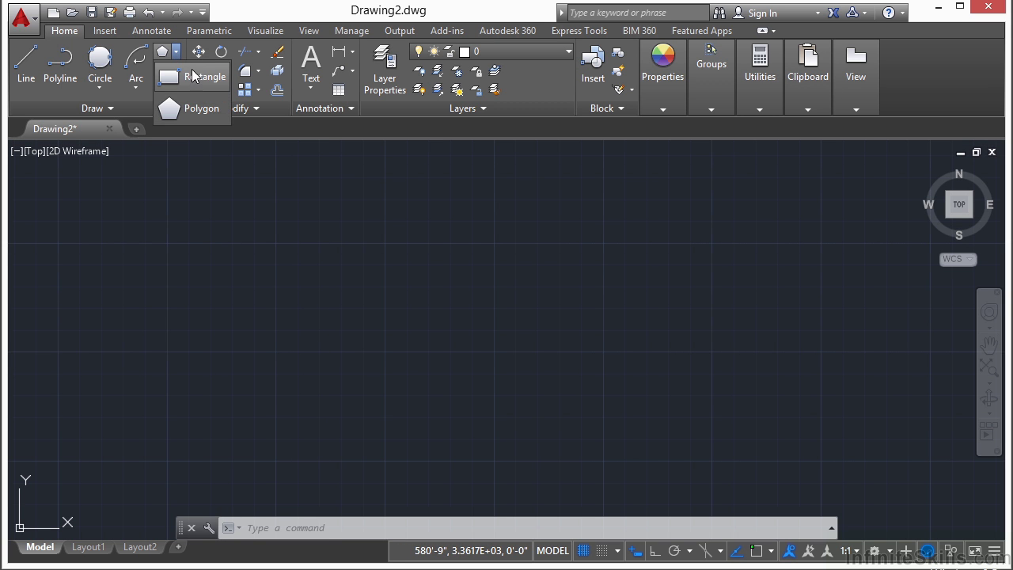
left_click(194, 76)
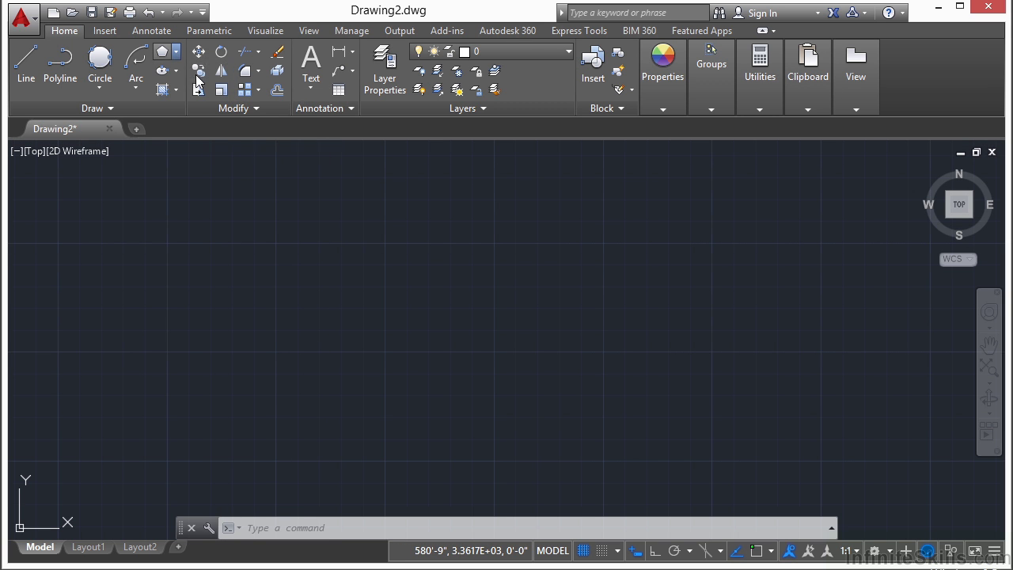
left_click(252, 201)
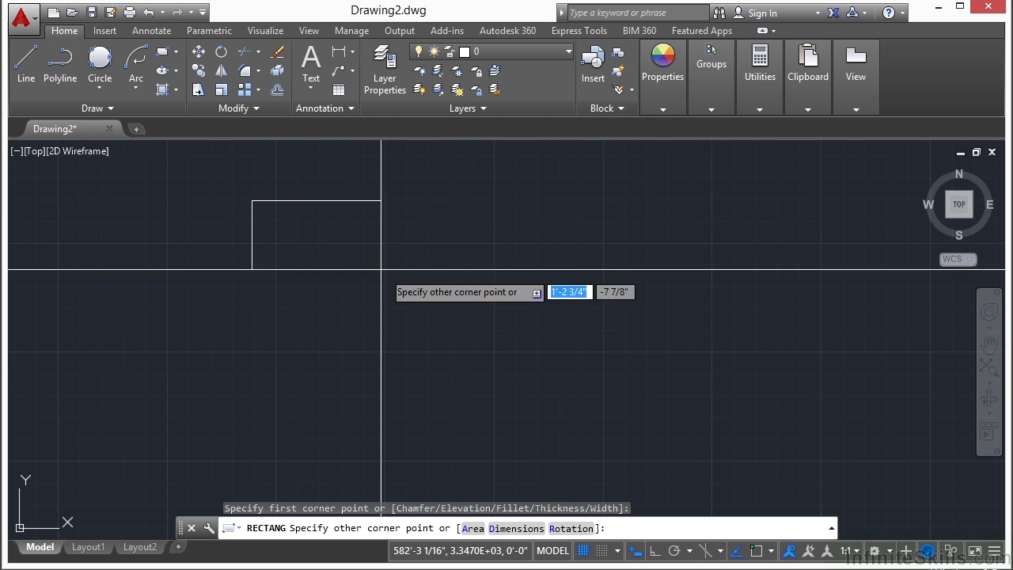
left_click(463, 296)
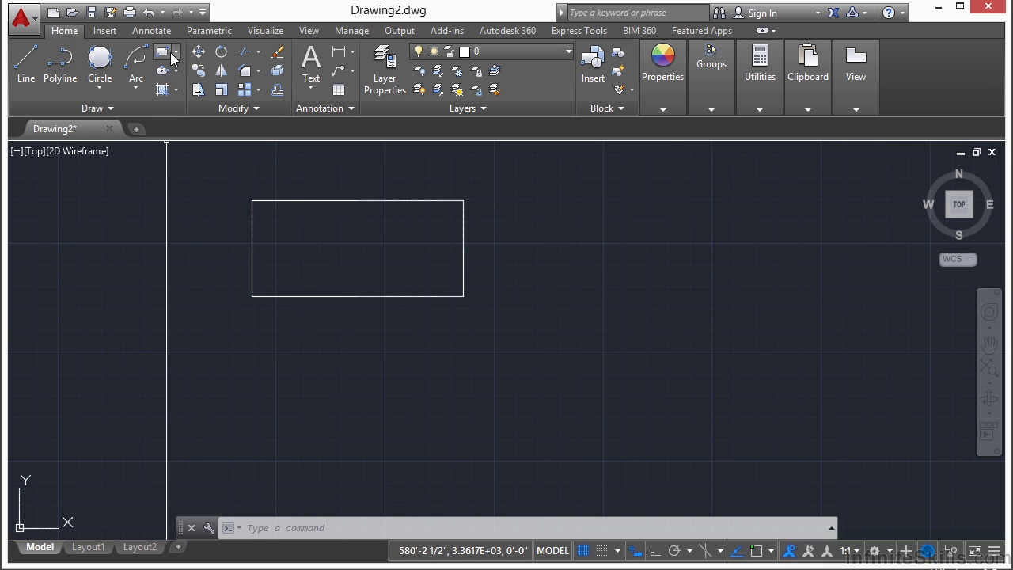
Draw a second rectangle beside the first one, 24 inches wide and 12 inches high.
type("re")
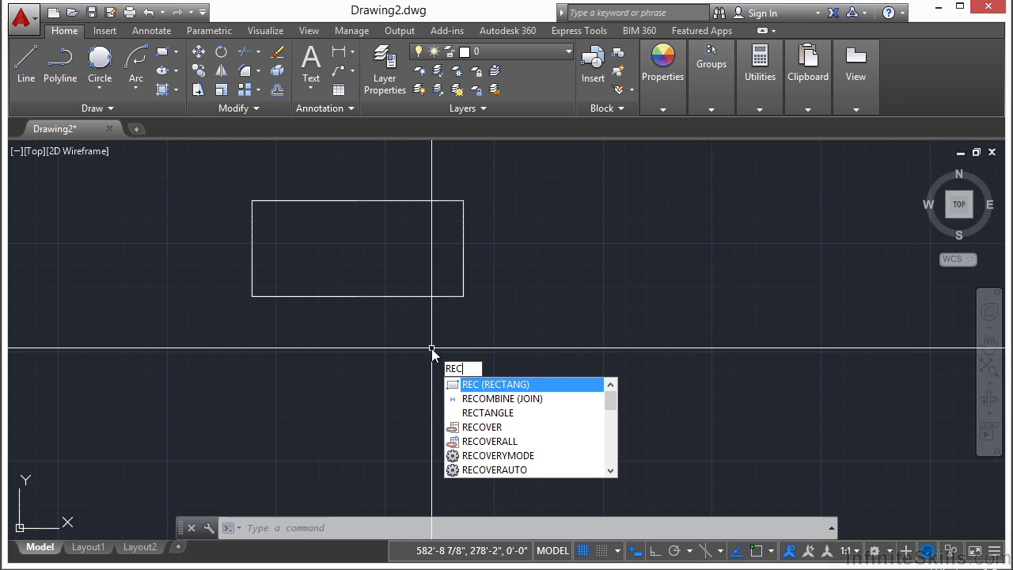
type("c")
key("Return")
middle_click_drag(414, 327, 175, 348)
left_click(326, 215)
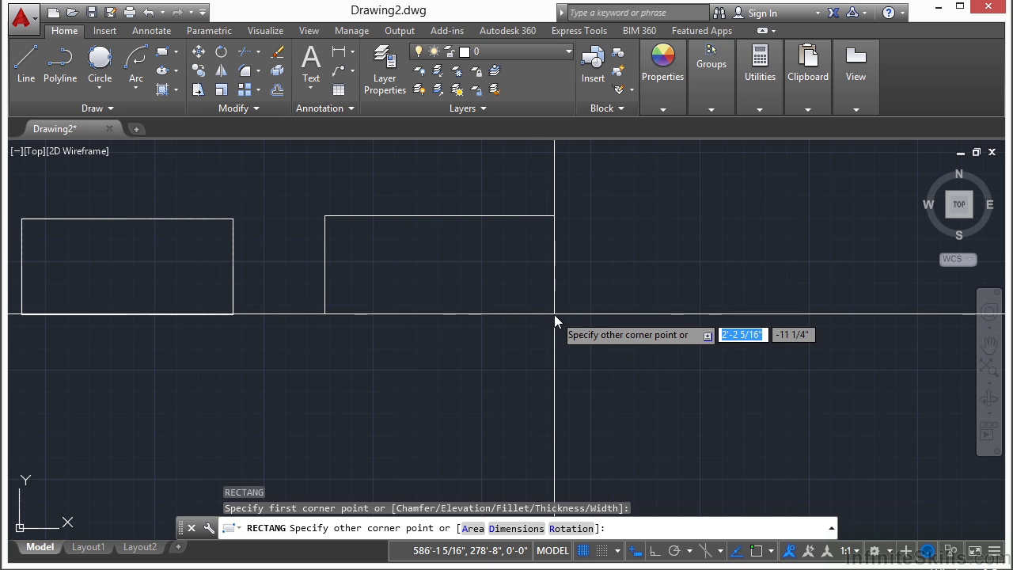
key("Tab")
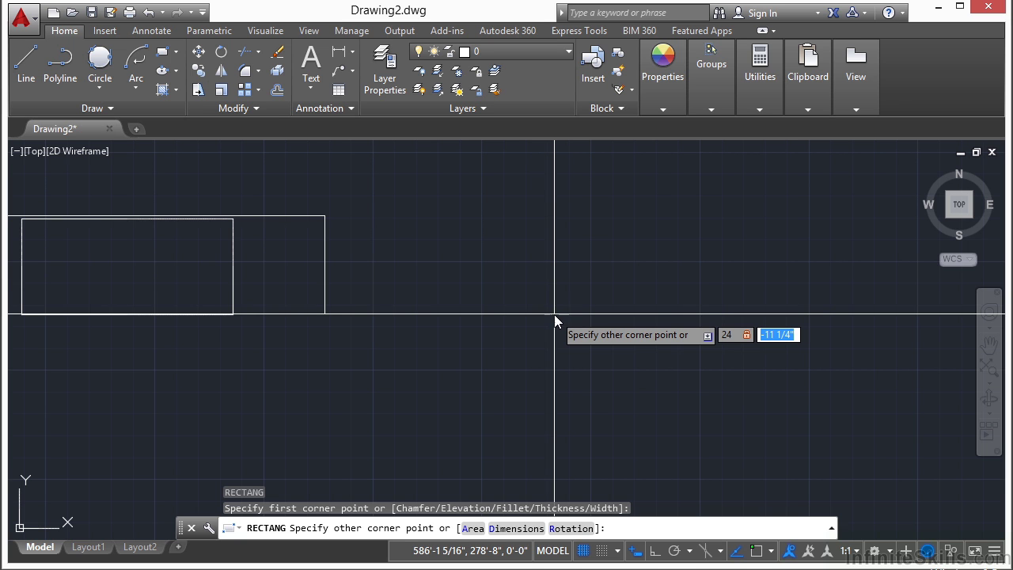
key("Return")
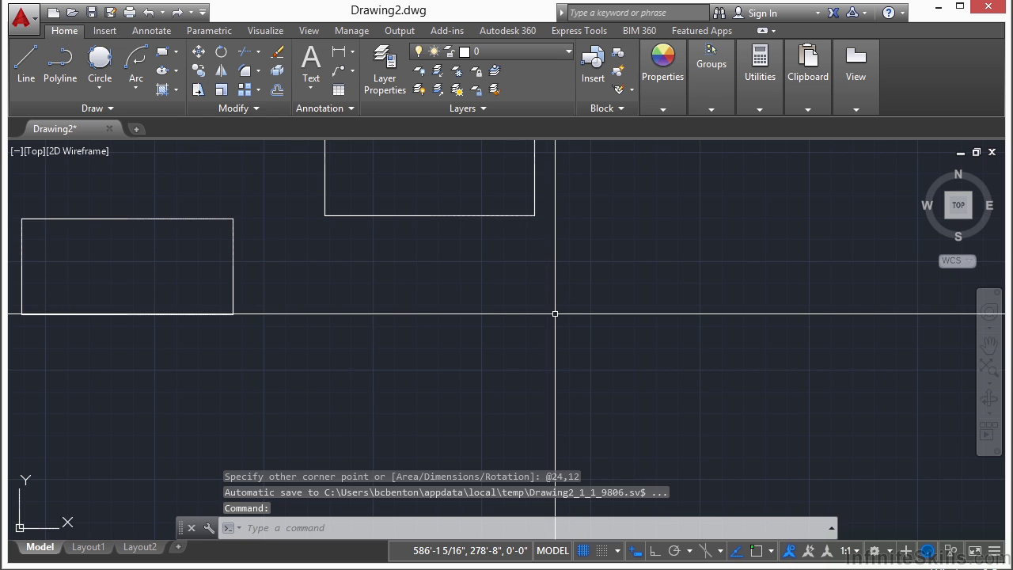
Add a vertex to the 24 by 12 rectangle's top edge and place it above the edge's midpoint, forming a peak.
middle_click_drag(495, 158, 493, 317)
left_click(494, 268)
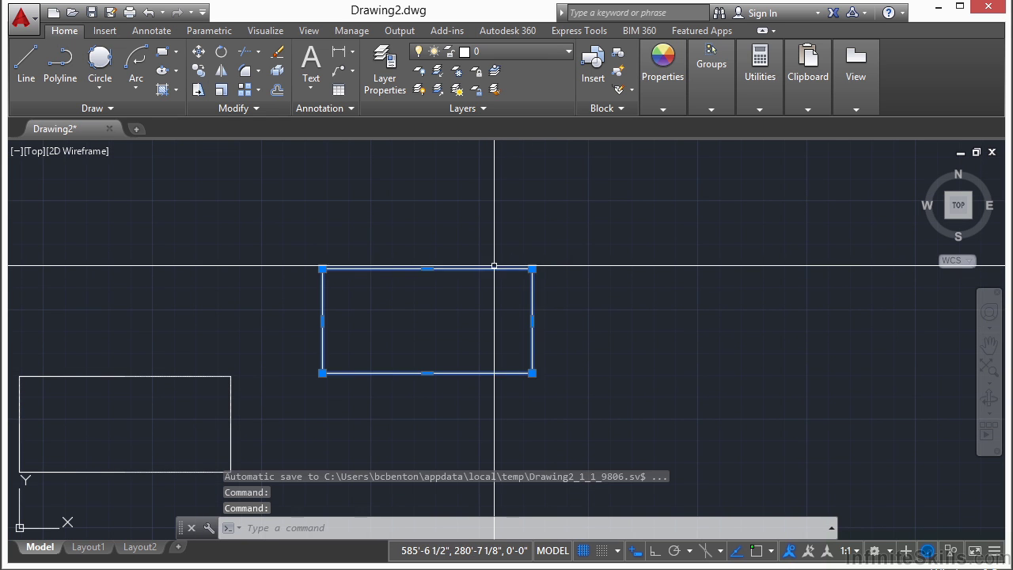
mouse_move(532, 270)
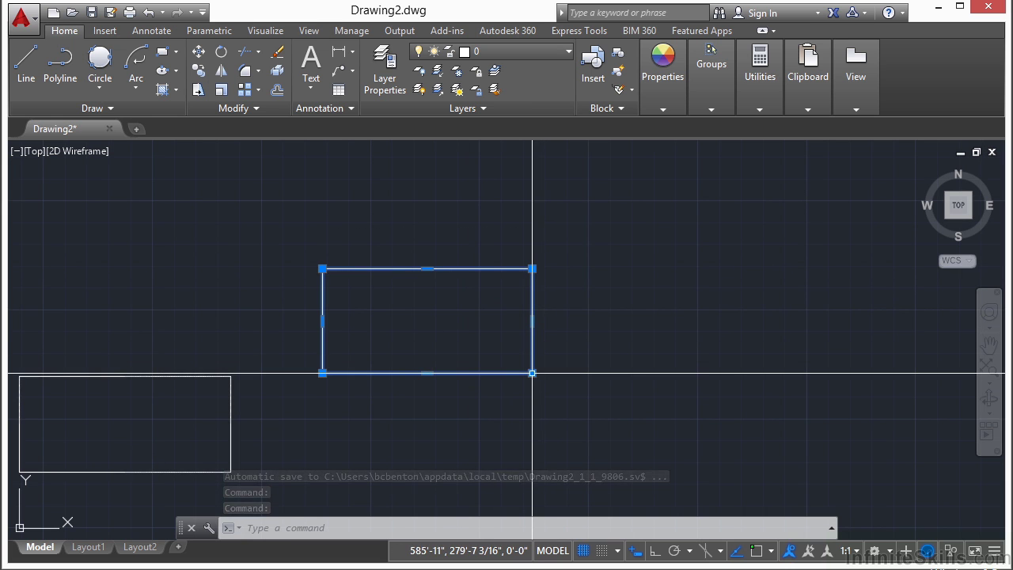
mouse_move(427, 270)
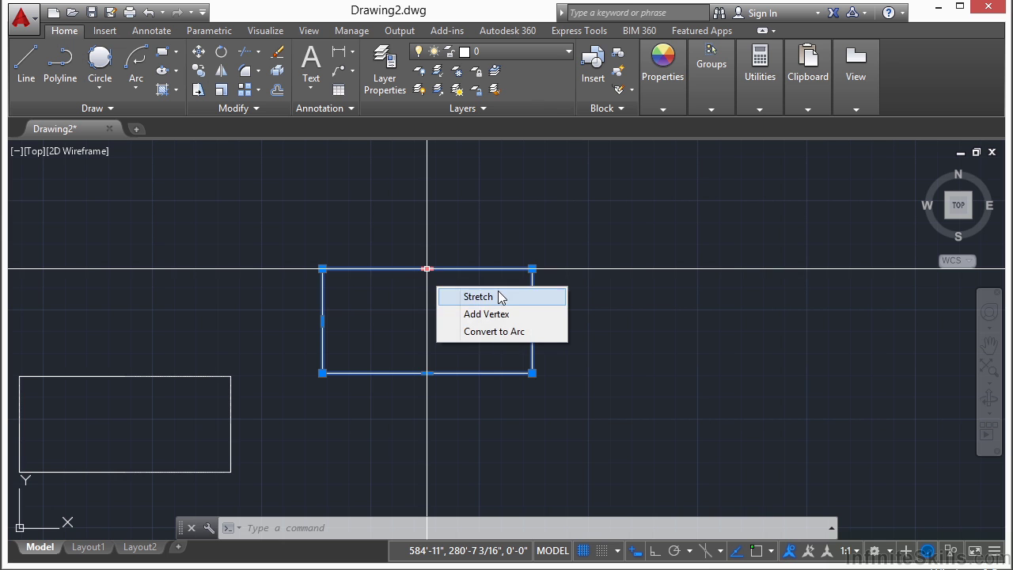
left_click(489, 313)
left_click(429, 225)
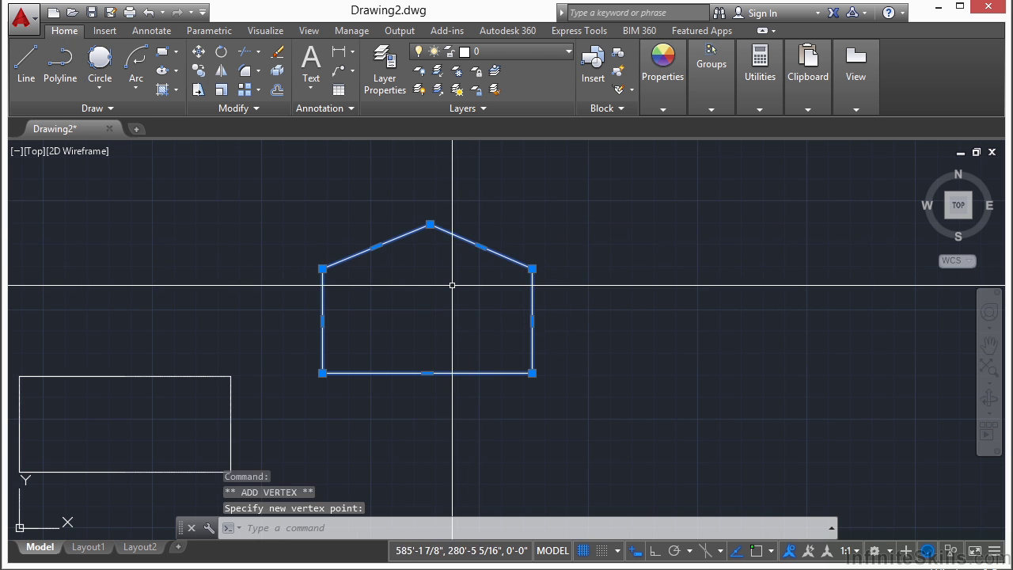
key("Escape")
Draw a rectangle with both chamfer distances set to 5 inches, below and to the right of the peaked shape.
scroll(416, 277, "down", 4)
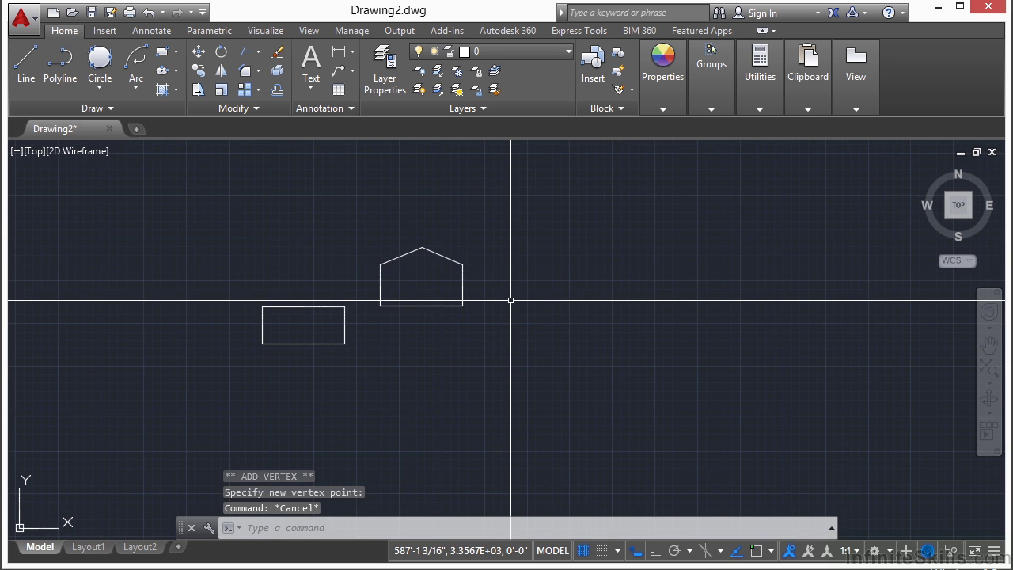
type("rec")
key("Return")
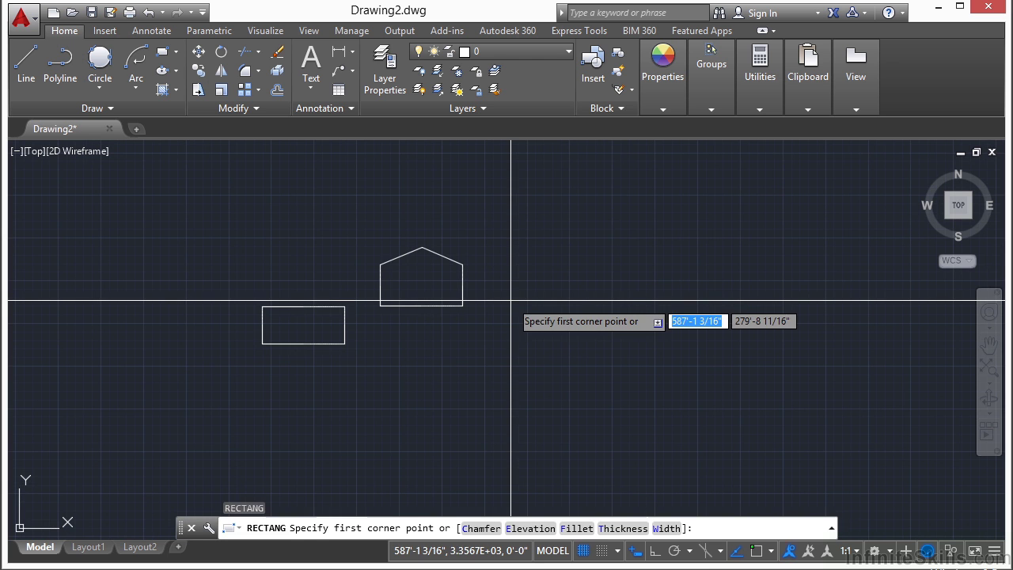
middle_click_drag(507, 289, 316, 228)
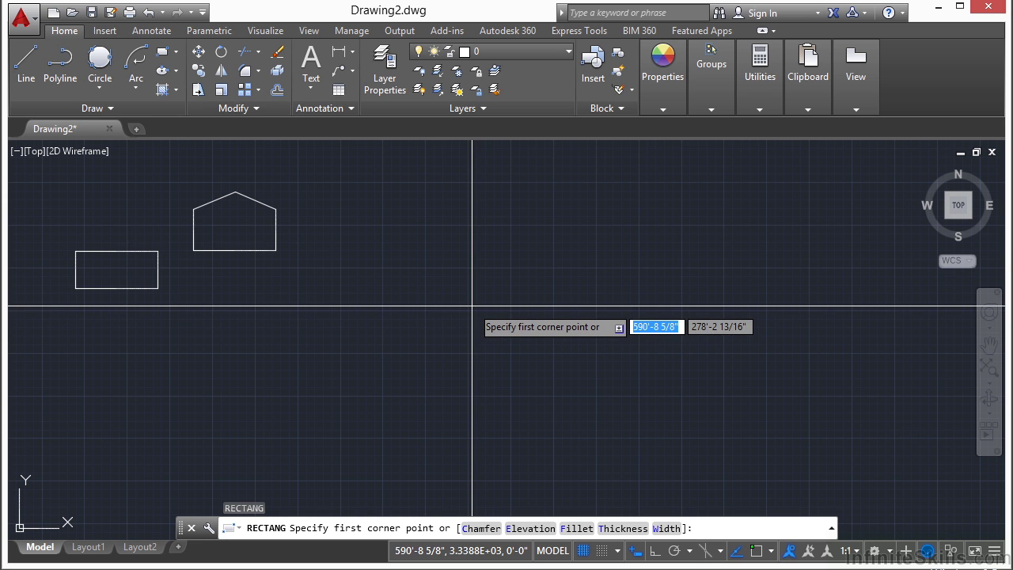
type("c")
key("Return")
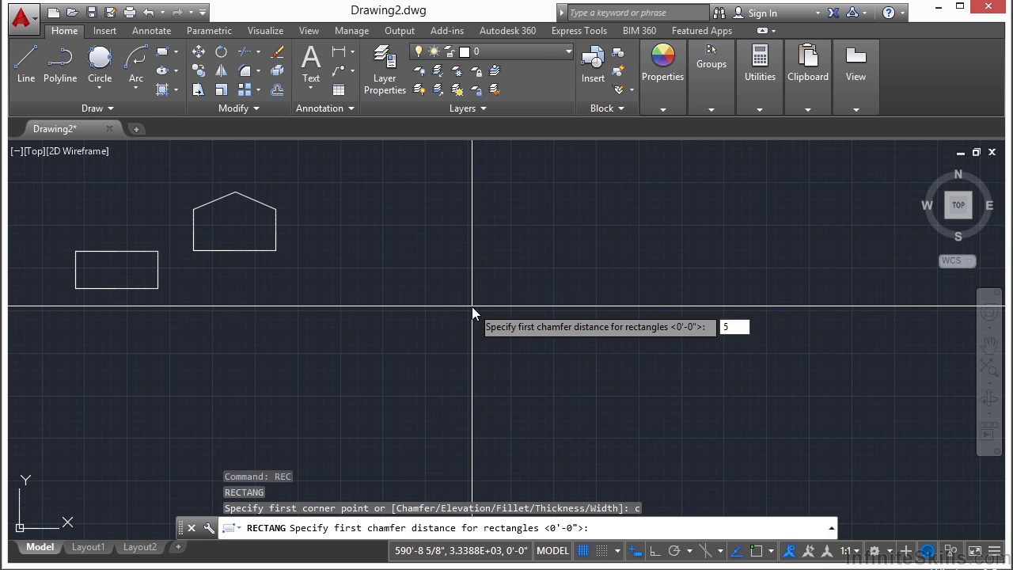
type("5")
key("Return")
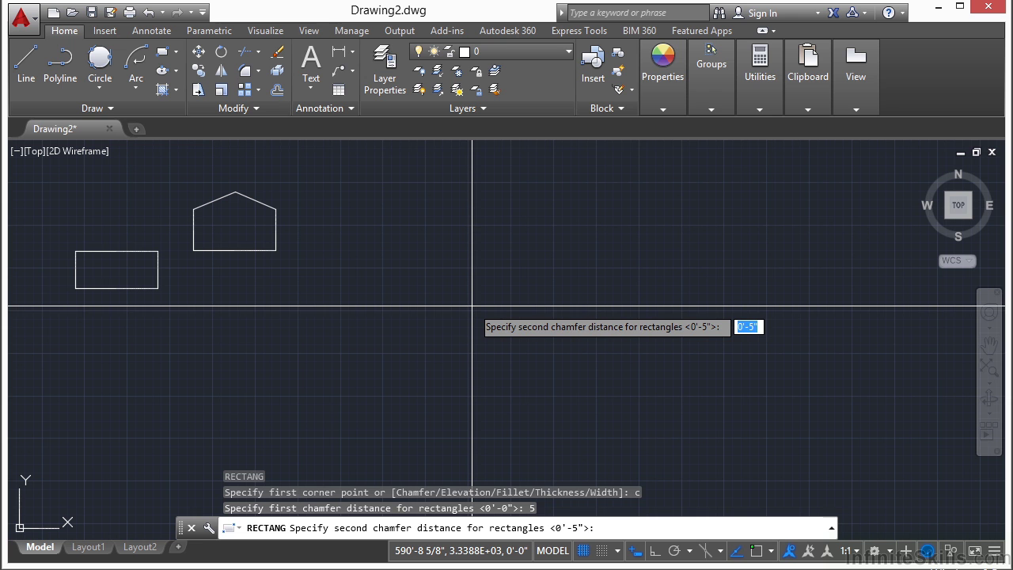
key("Return")
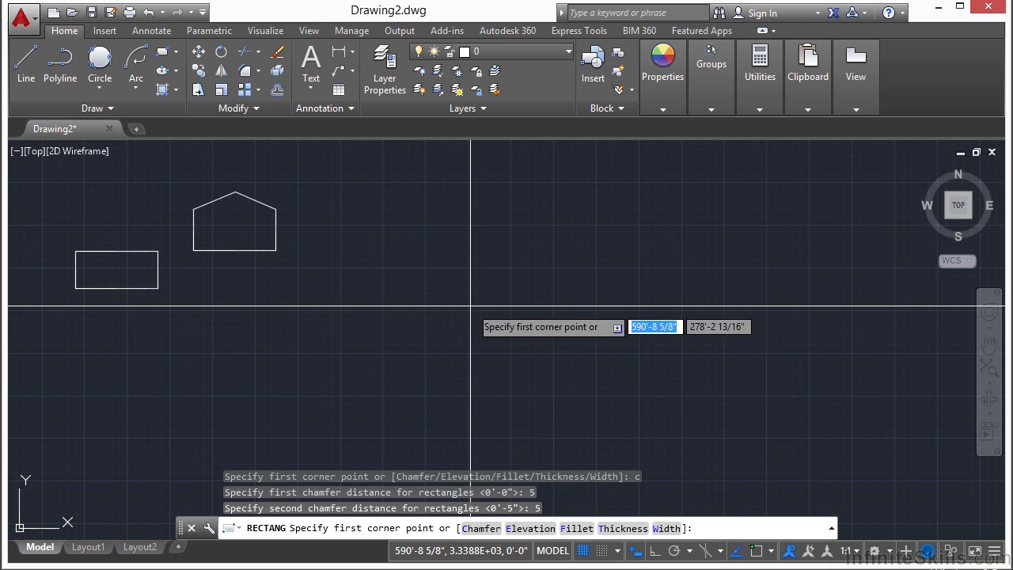
left_click(363, 350)
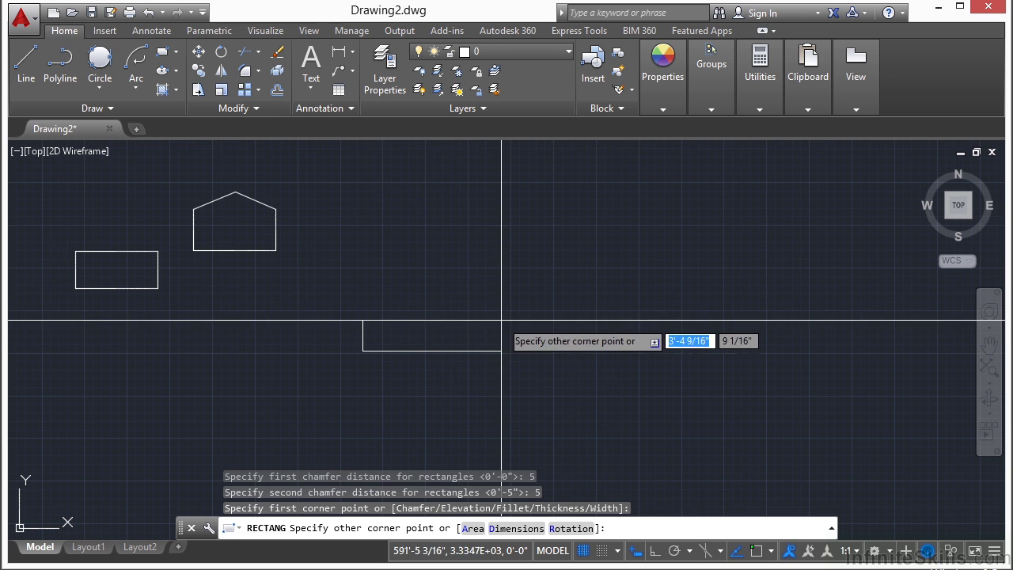
left_click(532, 253)
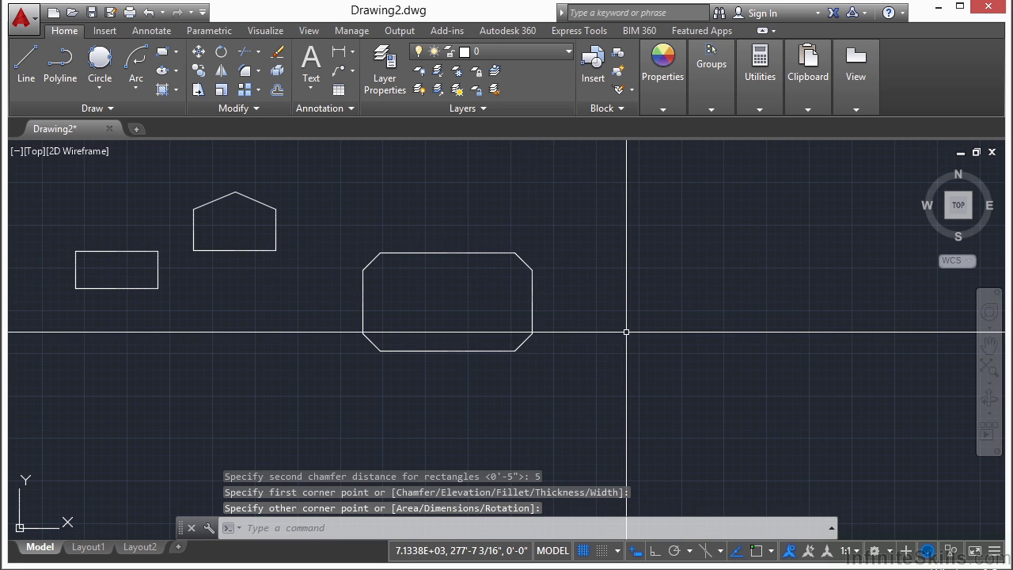
Draw another chamfered rectangle to the right, with a first chamfer distance of 10 inches and a second of 5 inches.
key("Return")
type("c")
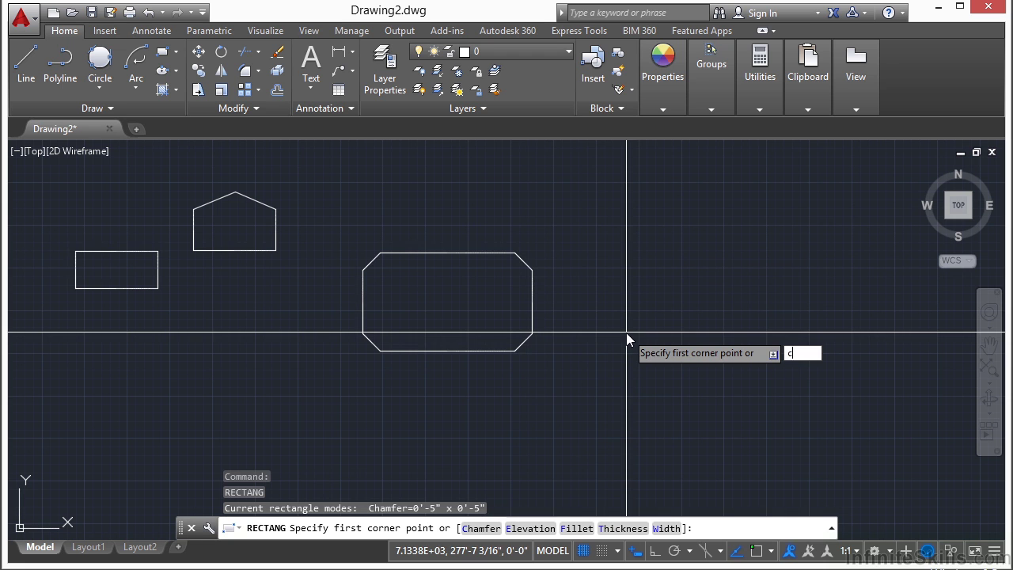
key("Return")
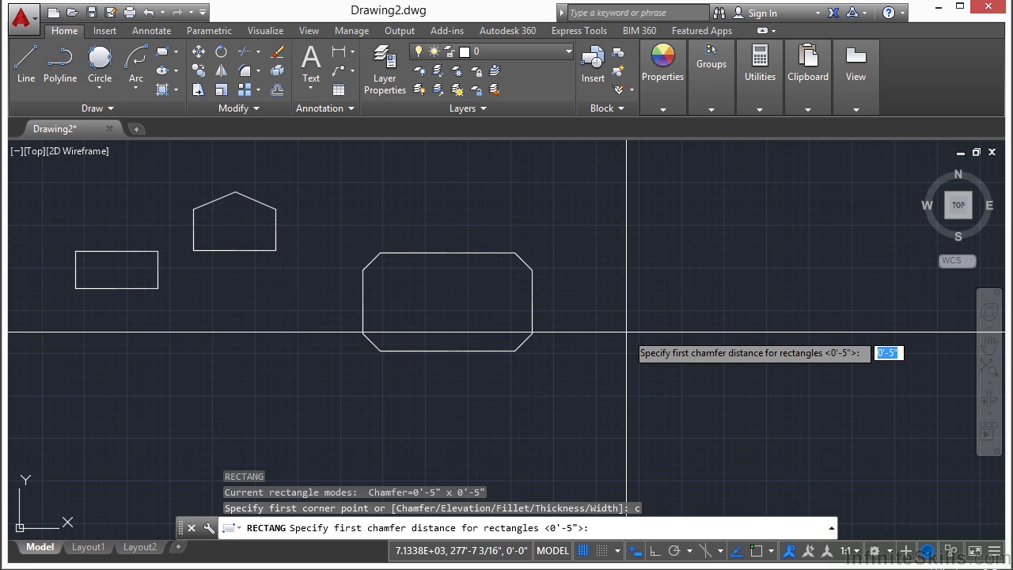
type("10")
key("Return")
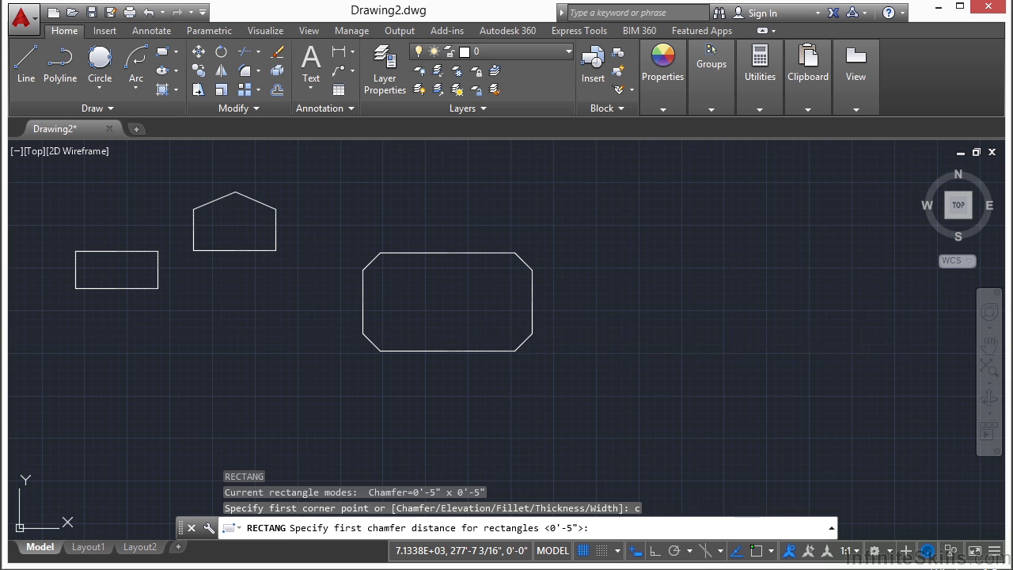
type("5")
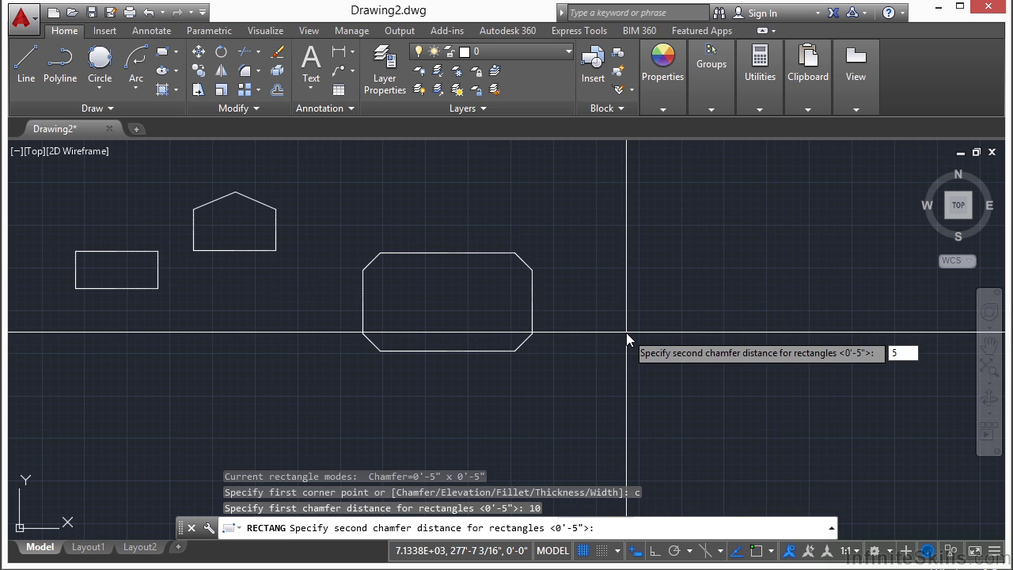
key("Return")
middle_click_drag(638, 303, 341, 305)
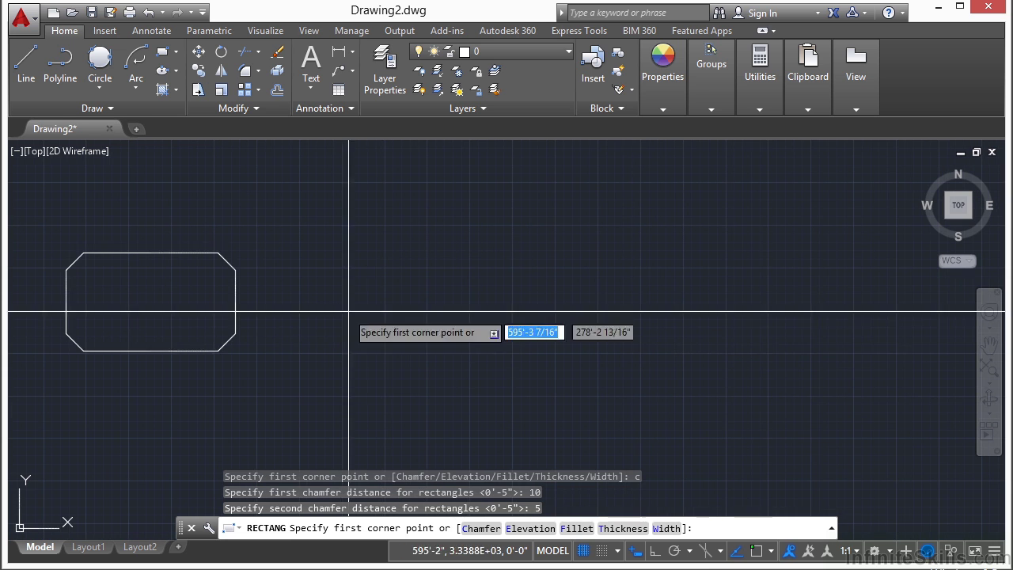
left_click(311, 352)
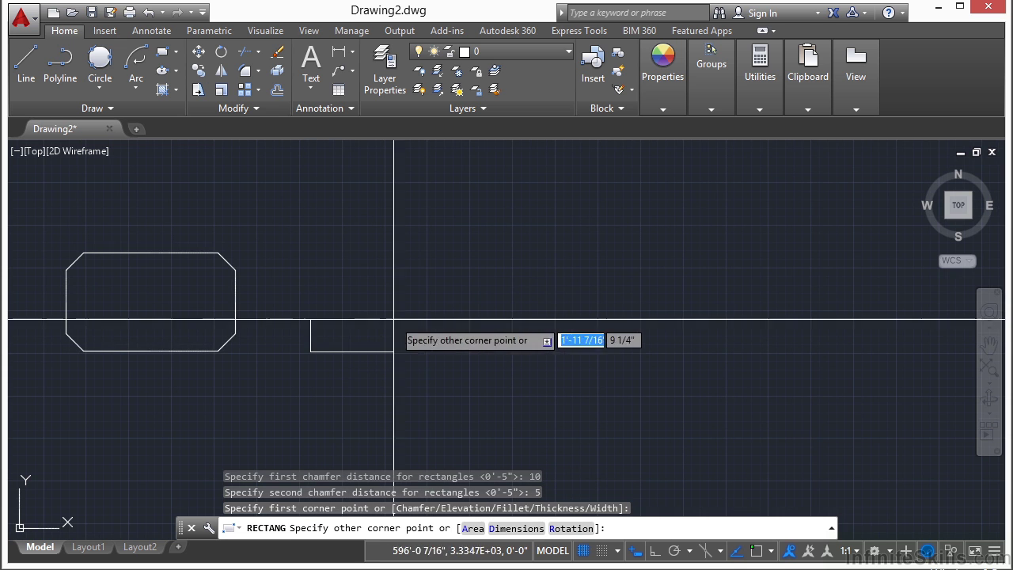
left_click(528, 233)
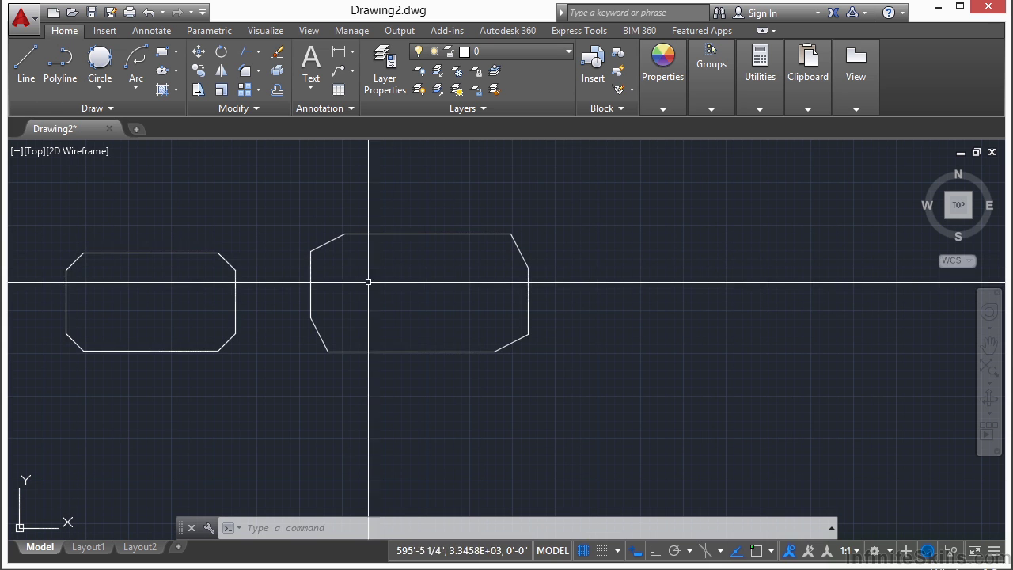
Draw a rectangle with a fillet radius of 5 inches below the two chamfered rectangles.
scroll(389, 282, "down", 3)
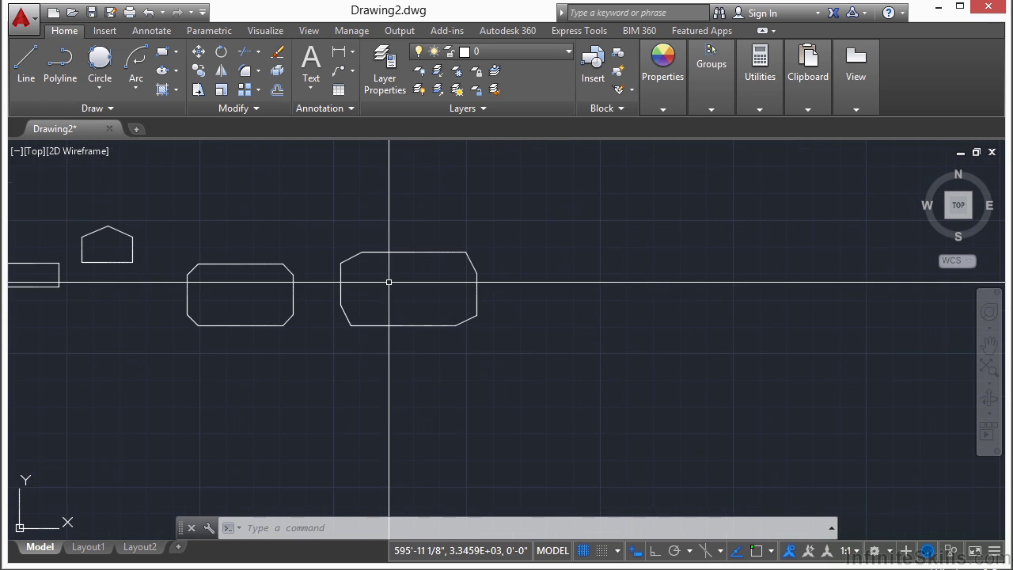
middle_click_drag(412, 304, 480, 272)
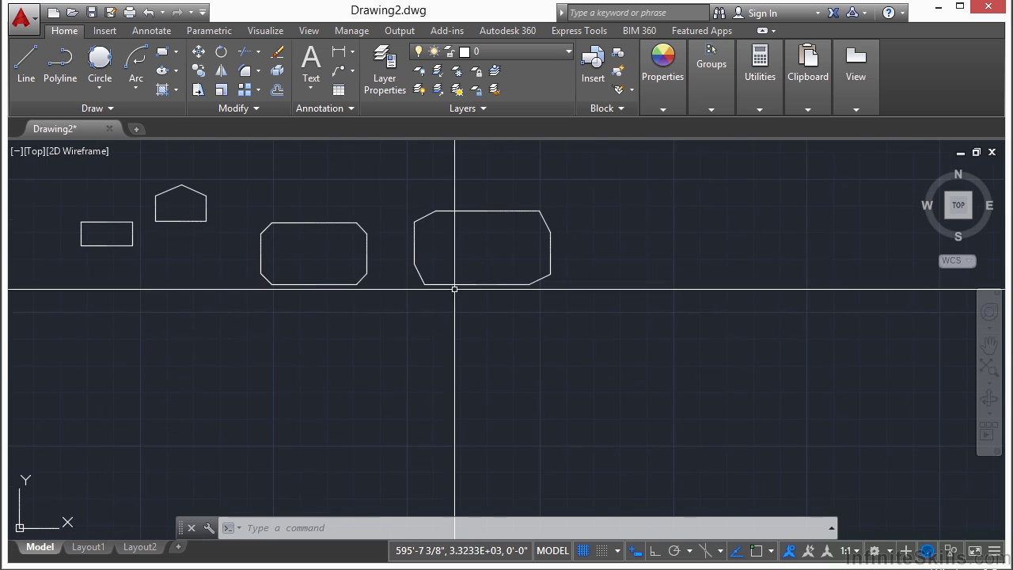
key("Return")
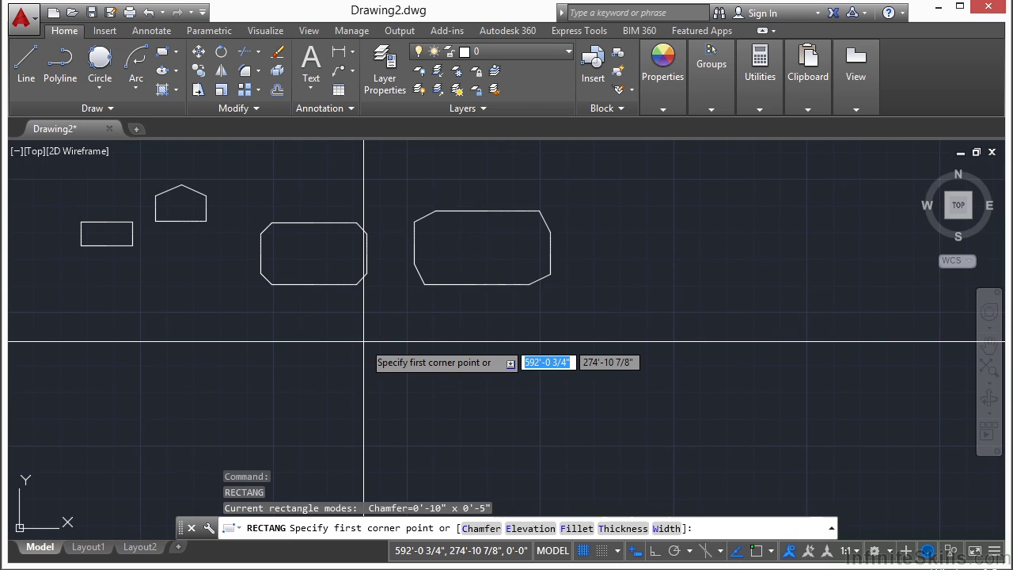
type("f")
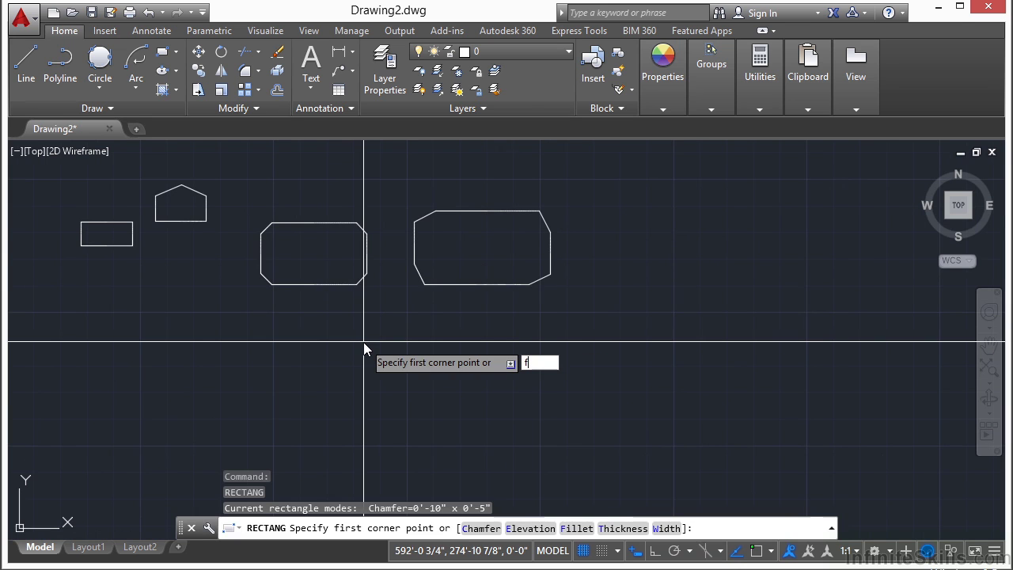
key("Return")
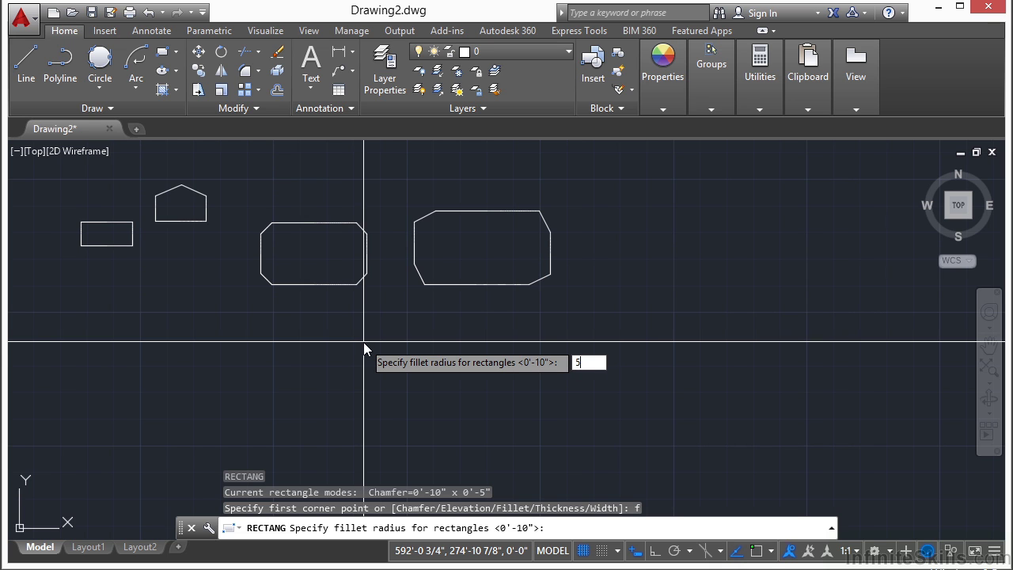
key("Return")
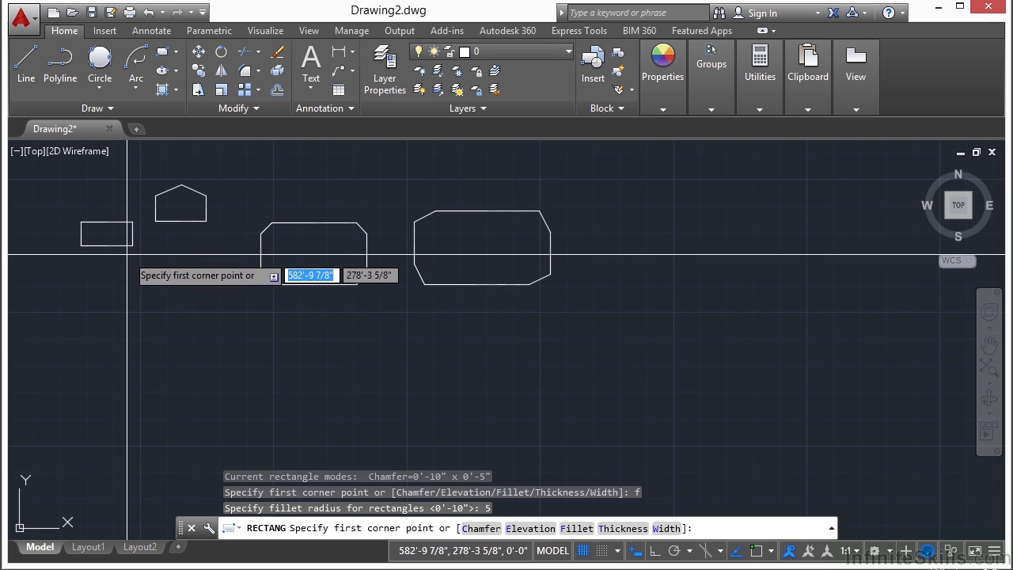
left_click(327, 388)
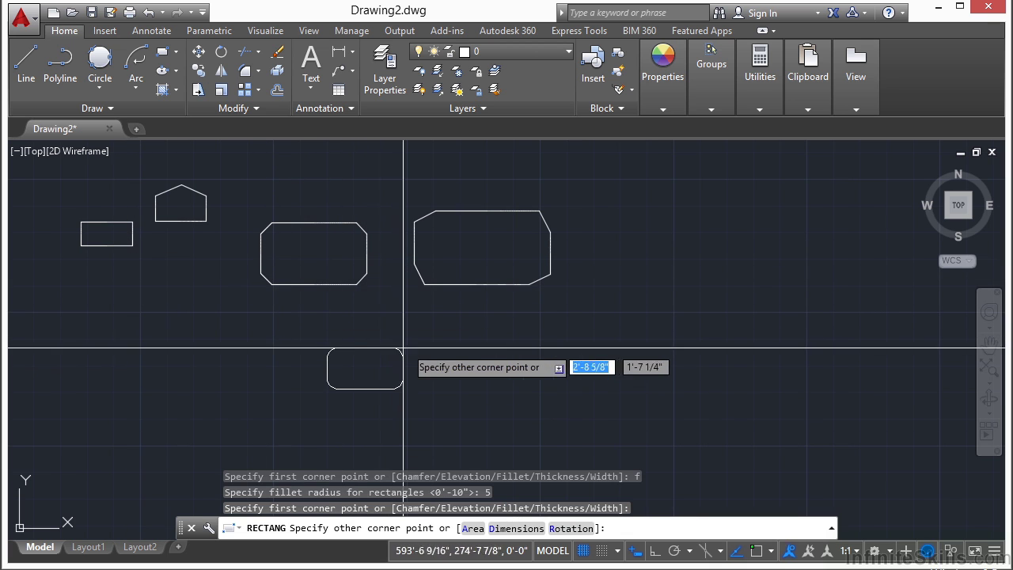
left_click(410, 337)
Select the filleted rectangle and examine the editing options offered by the grips on its corner arcs.
scroll(351, 337, "up", 6)
left_click(346, 336)
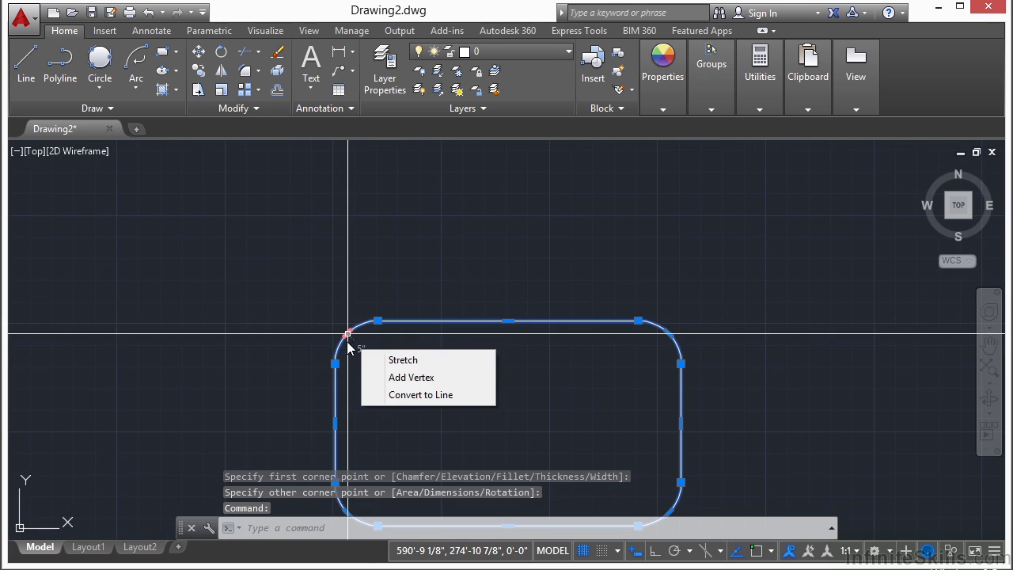
middle_click_drag(533, 374, 425, 266)
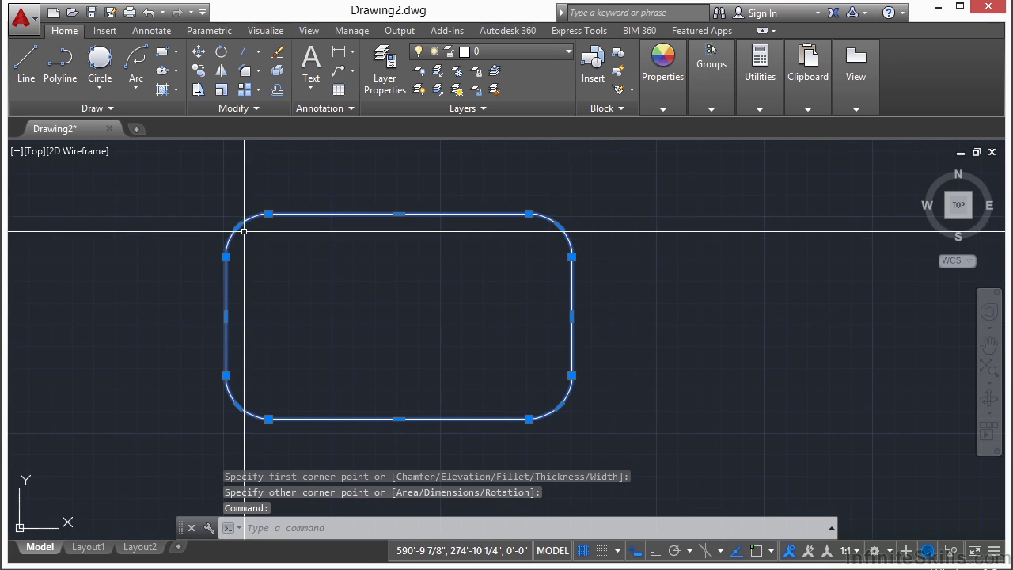
mouse_move(560, 226)
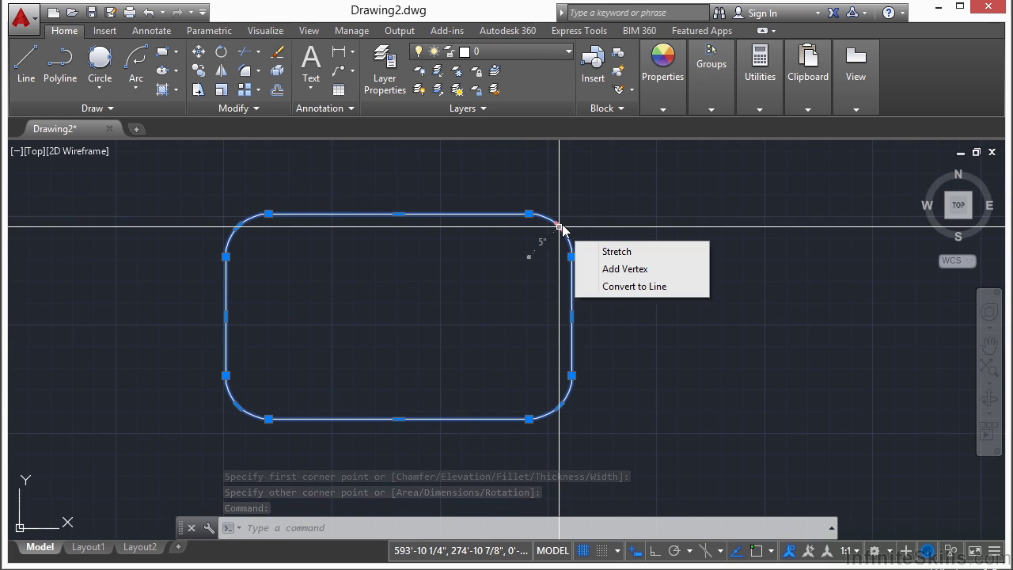
key("Escape")
key("Escape")
Draw a rectangle at an elevation of 5 inches, to the right of the filleted rectangle.
scroll(327, 290, "down", 2)
scroll(507, 290, "down", 2)
scroll(591, 244, "down", 2)
middle_click_drag(539, 269, 337, 295)
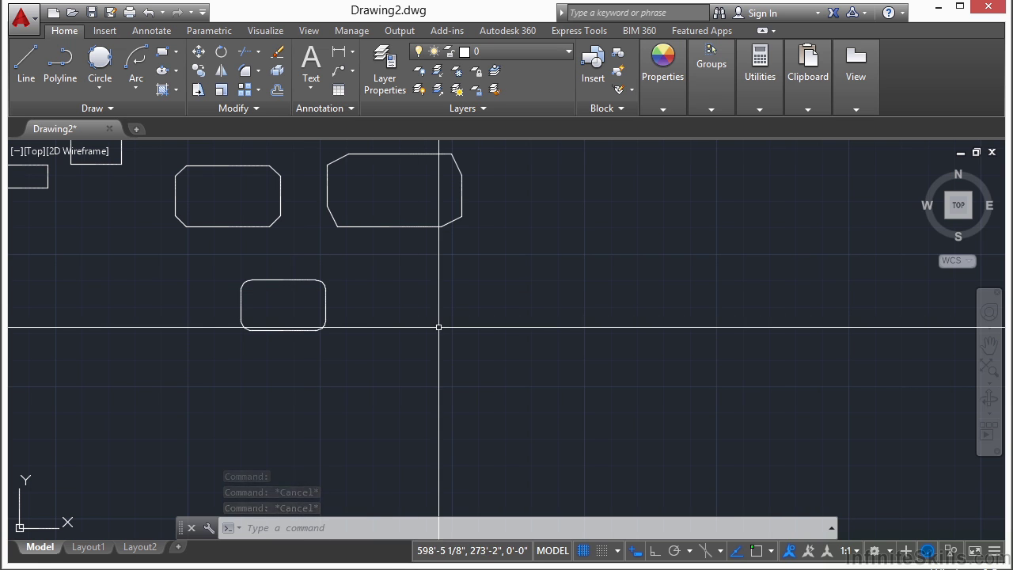
type("REC")
key("Return")
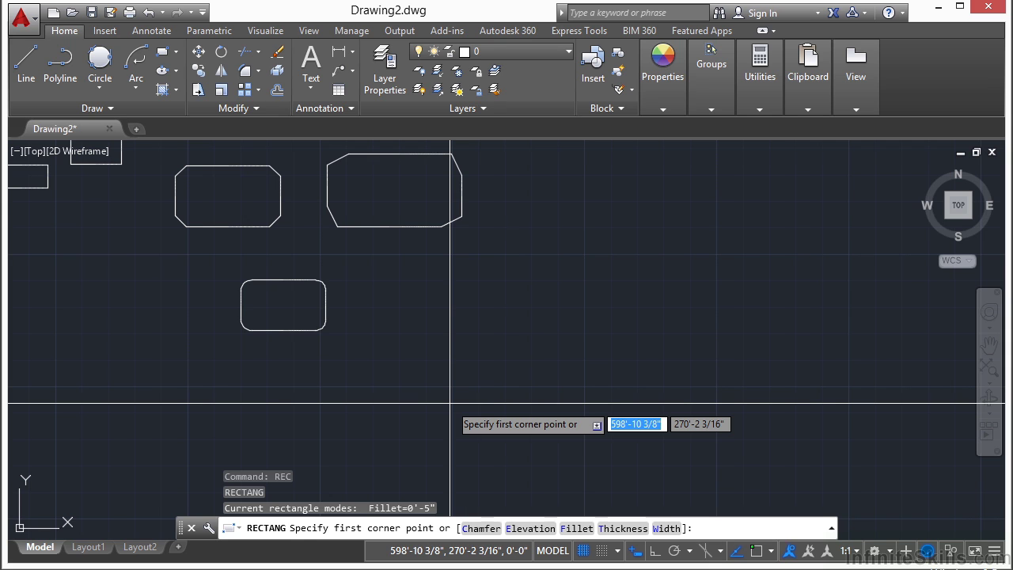
type("e")
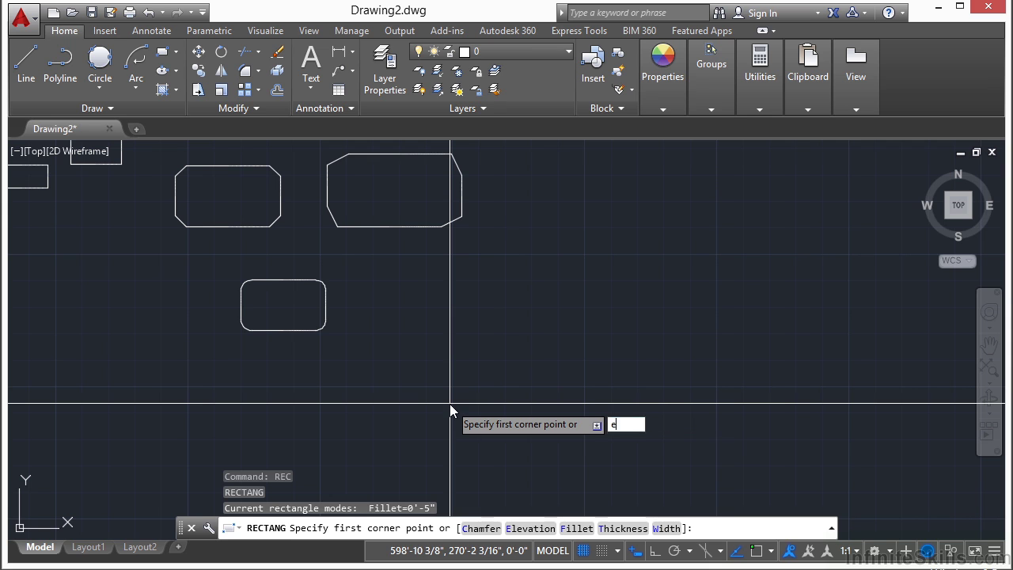
key("Return")
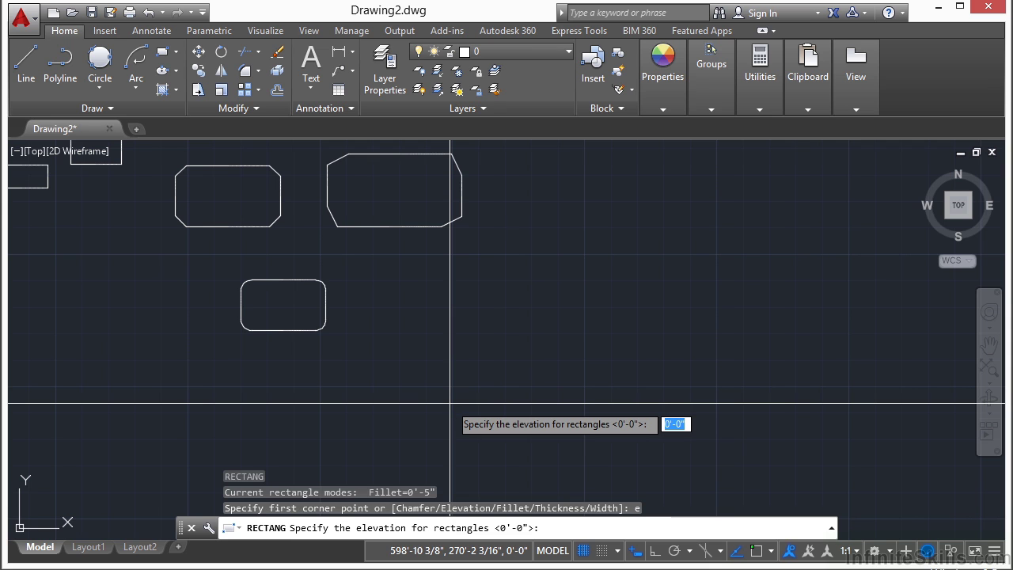
left_click(457, 351)
left_click(588, 277)
Orbit to a front view to examine the new rectangle's elevation, and restore the plan view of the current UCS.
scroll(467, 279, "up", 3)
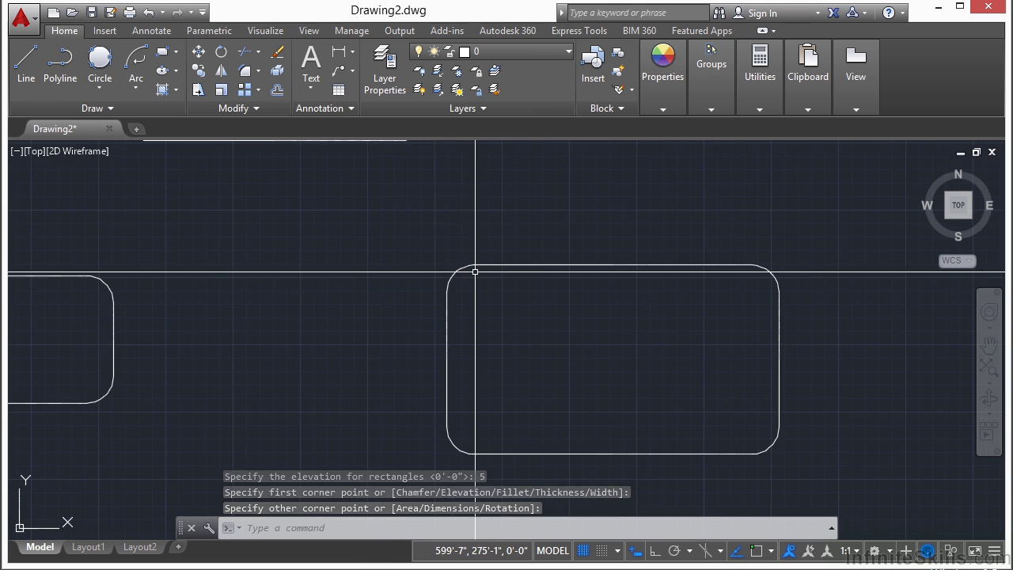
scroll(557, 288, "down", 2)
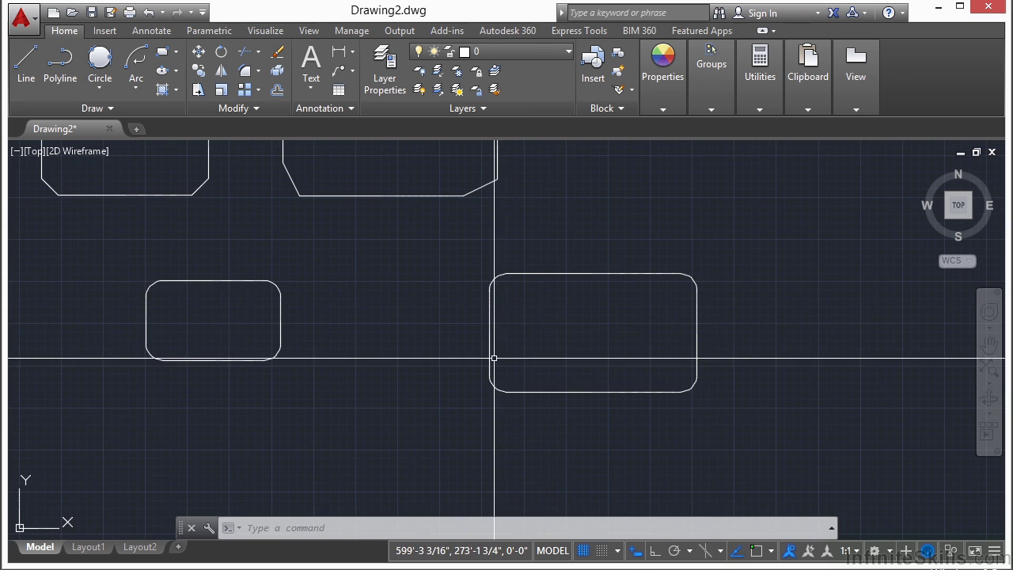
middle_click_drag(468, 418, 469, 255, "shift")
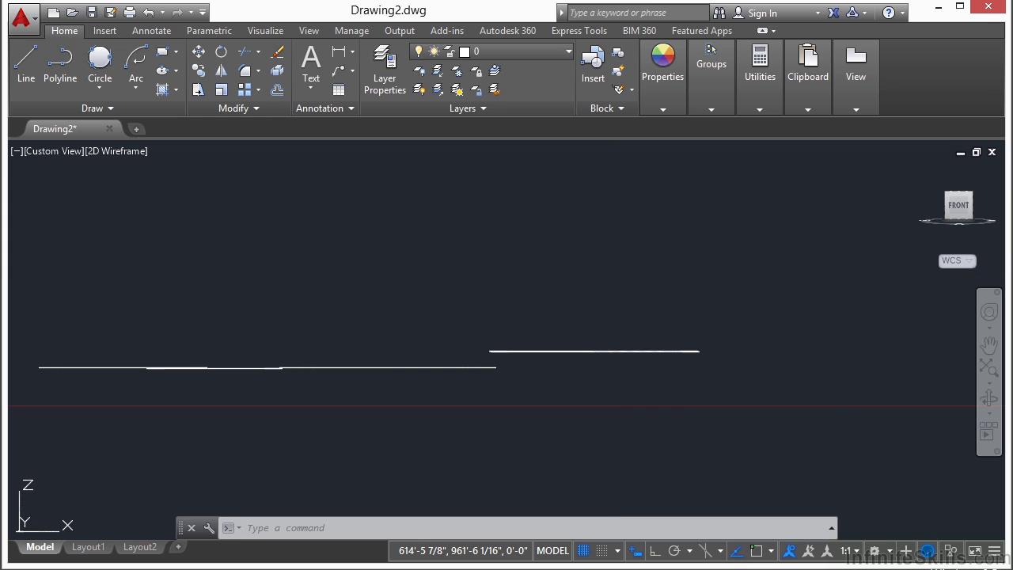
type("plan")
key("Return")
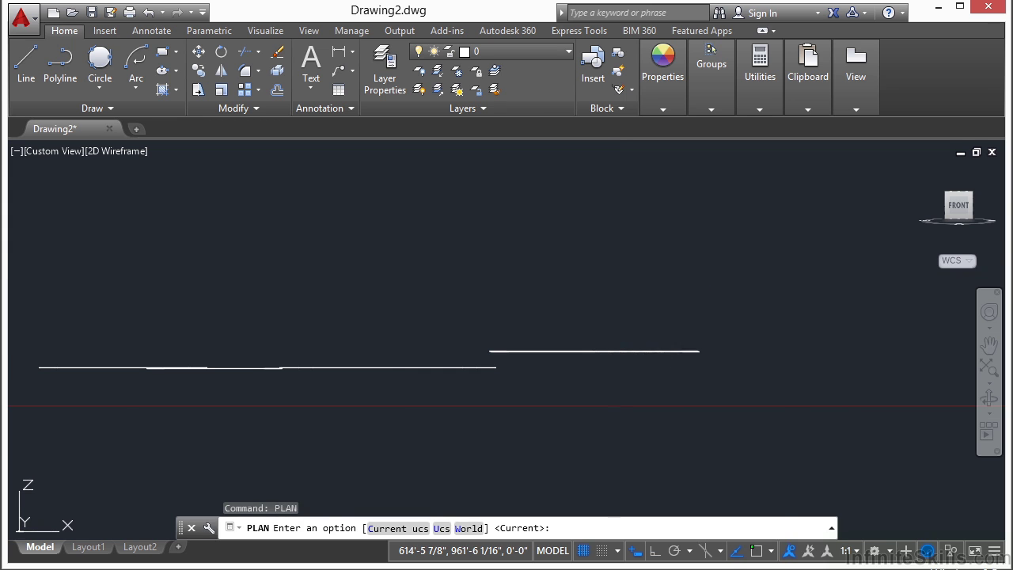
key("Return")
Draw a rectangle with a thickness of 5 inches to the right of the elevated rectangle.
middle_click_drag(599, 387, 475, 326)
type("rec")
key("Return")
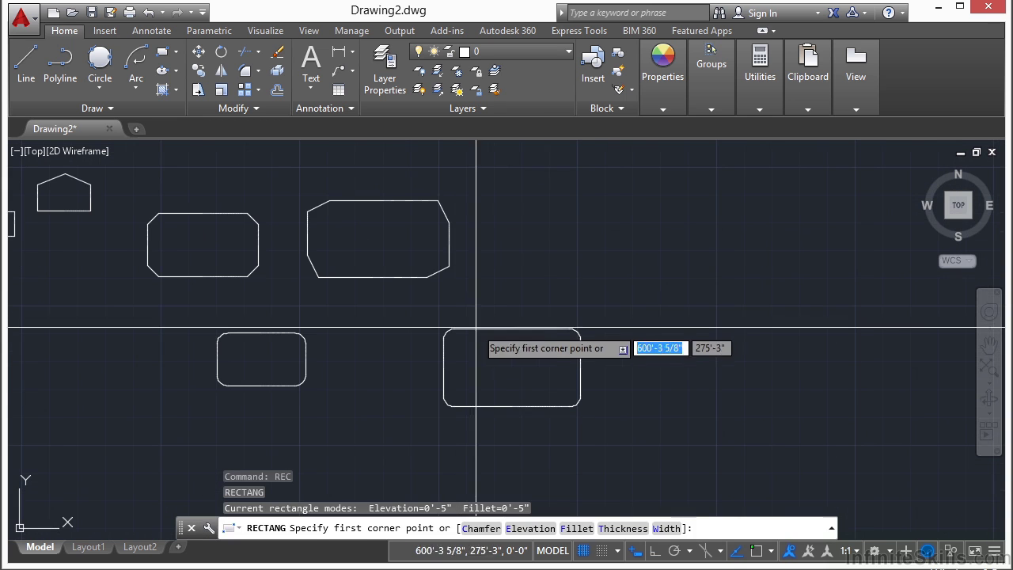
key("Return")
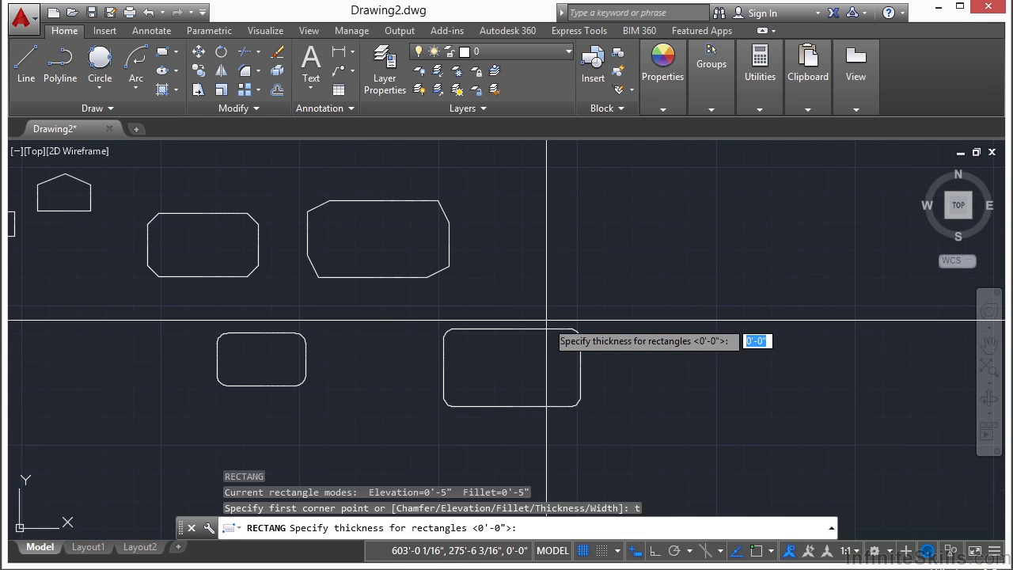
type("5")
key("Return")
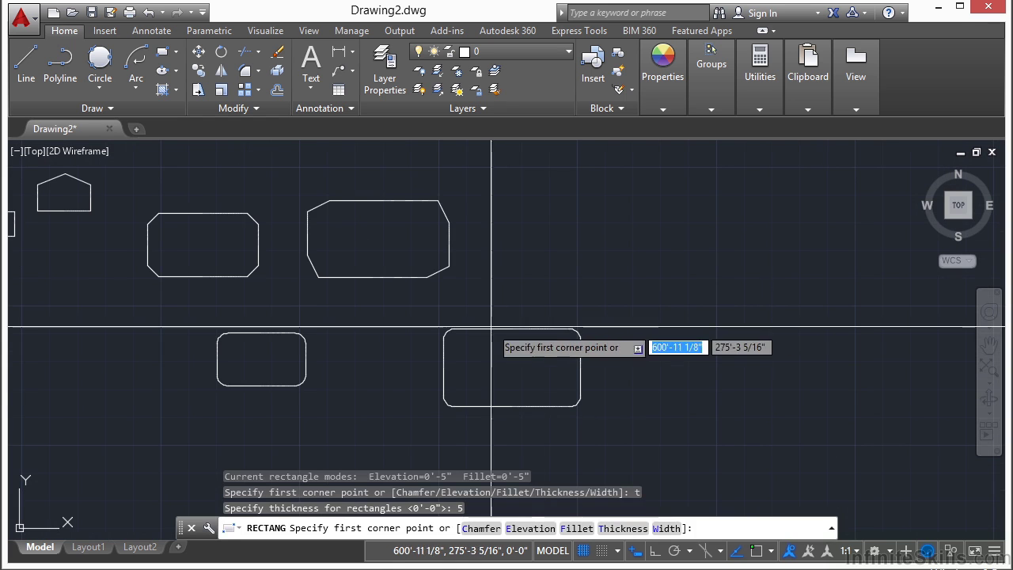
left_click(649, 383)
left_click(760, 315)
Orbit around the drawing to examine the thick rectangle's height and elevation against the flat rectangles.
mouse_move(732, 346)
middle_mouse_down()
mouse_move(645, 320)
mouse_move(617, 328)
mouse_move(619, 348)
mouse_move(581, 322)
mouse_move(563, 265)
middle_mouse_up()
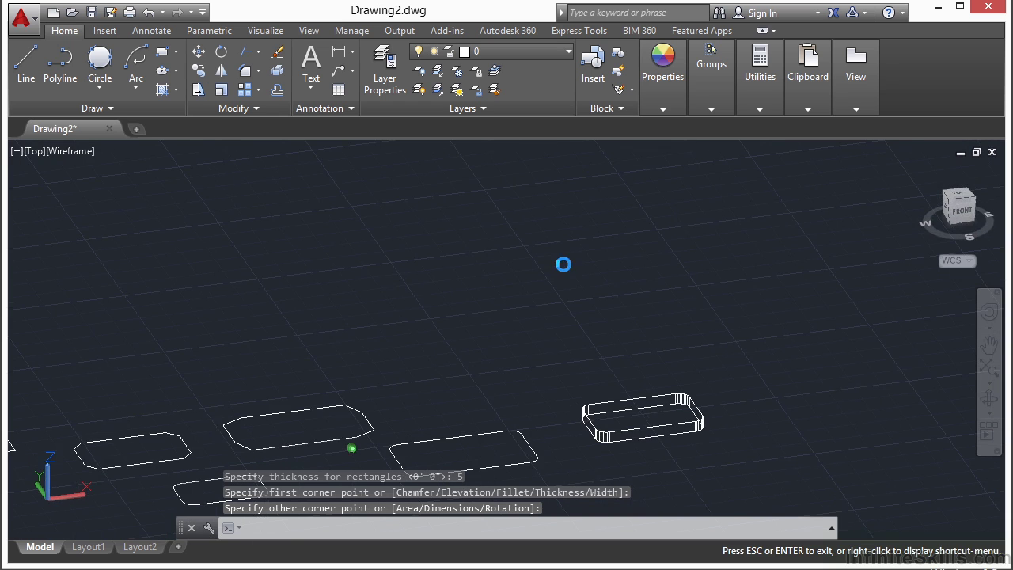
scroll(546, 346, "up", 6)
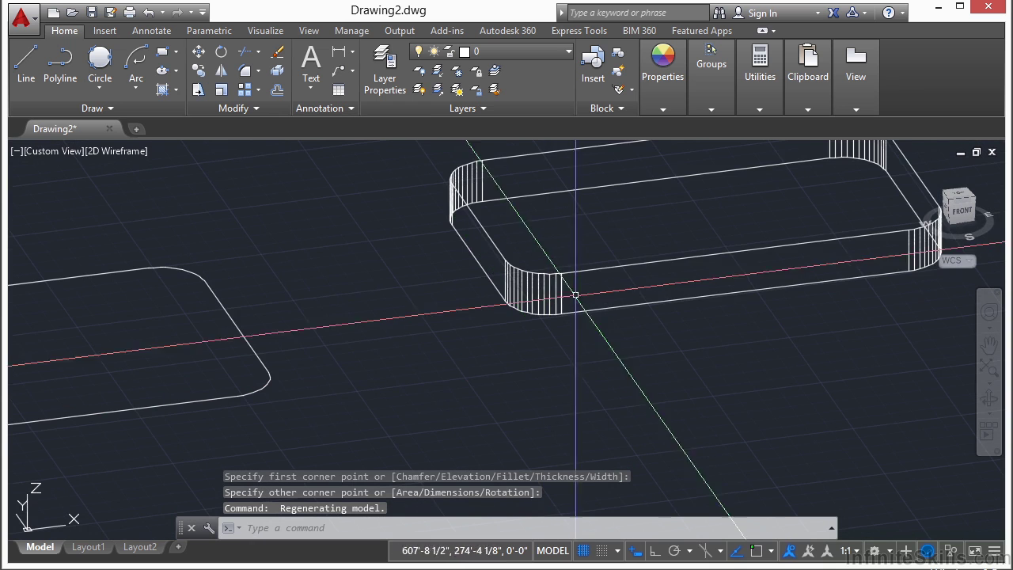
middle_click_drag(593, 264, 633, 305, "shift")
scroll(656, 293, "down", 5)
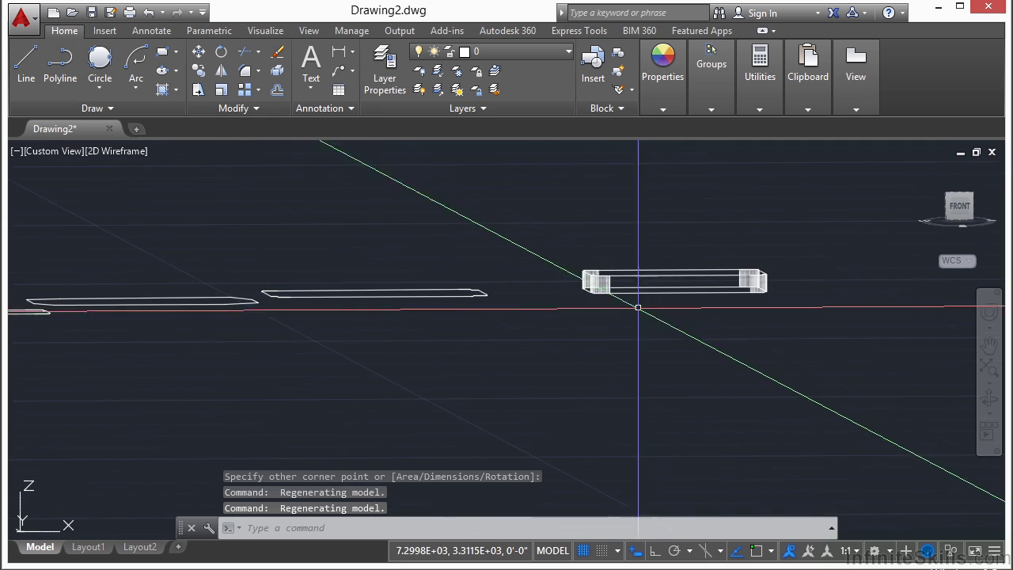
middle_click_drag(536, 306, 539, 310, "shift")
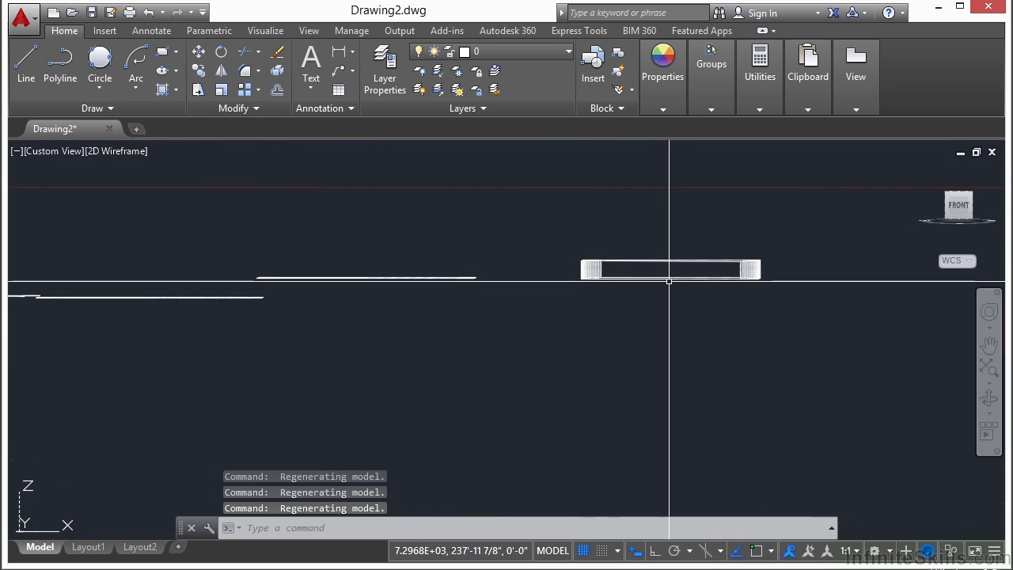
scroll(669, 281, "down", 2)
middle_click_drag(616, 282, 640, 357, "shift")
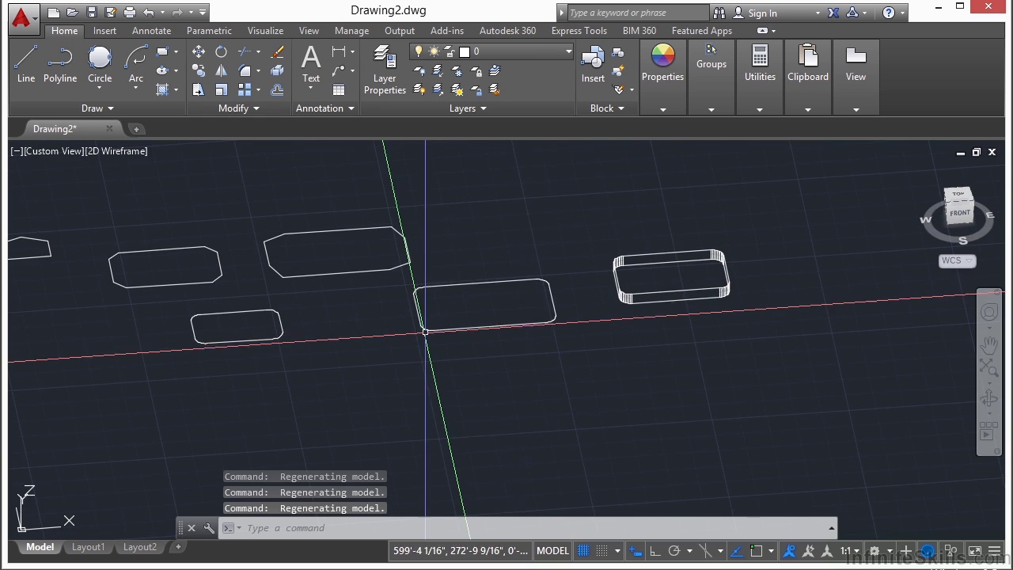
scroll(424, 328, "up", 4)
scroll(413, 324, "down", 3)
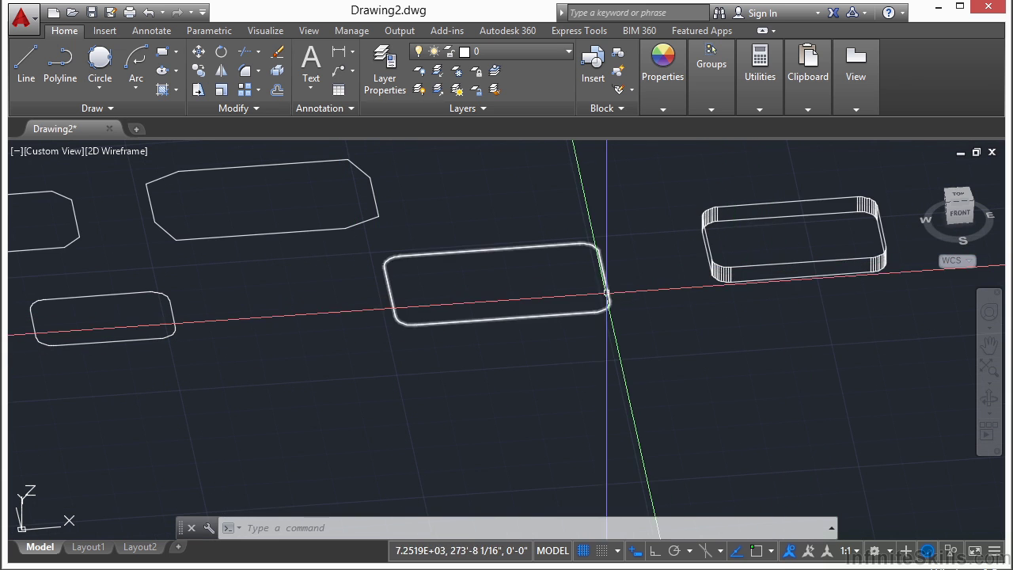
scroll(607, 305, "down", 3)
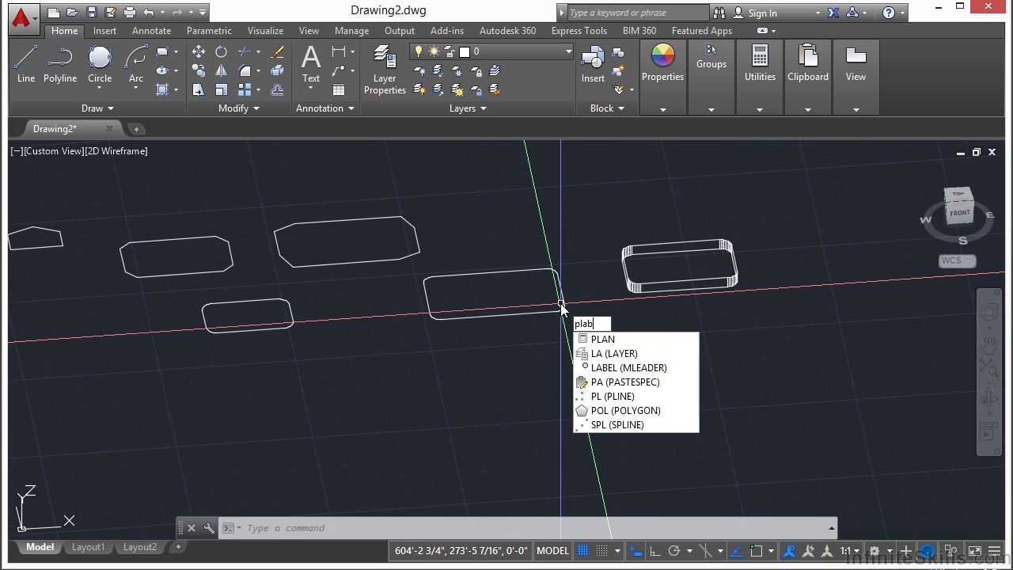
Restore the plan view using the World option.
key("BackSpace")
type("n")
key("Return")
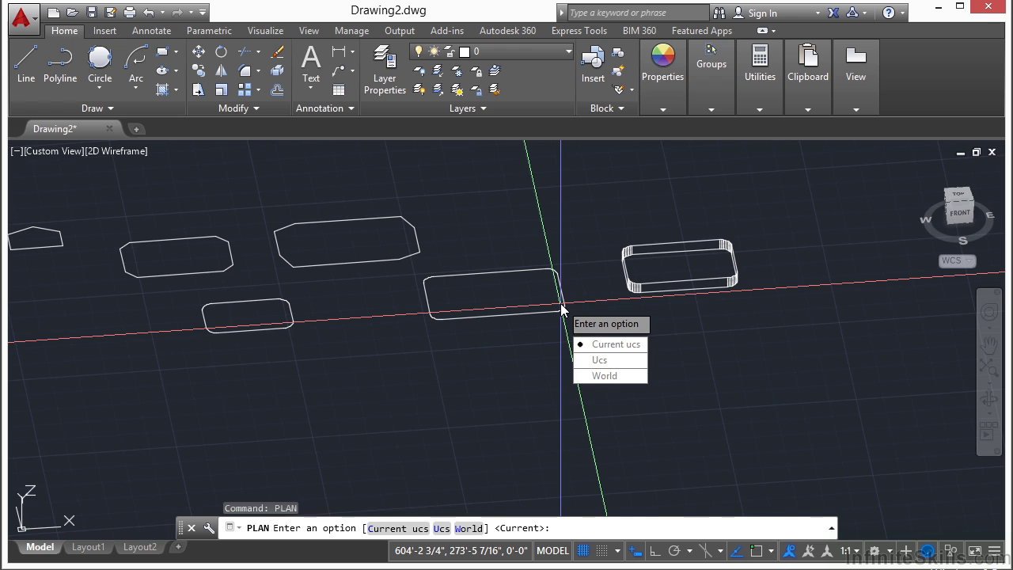
type("w")
key("Return")
Draw a rectangle with a line width of 5 inches to the right of the thick rectangle.
scroll(557, 302, "down", 3)
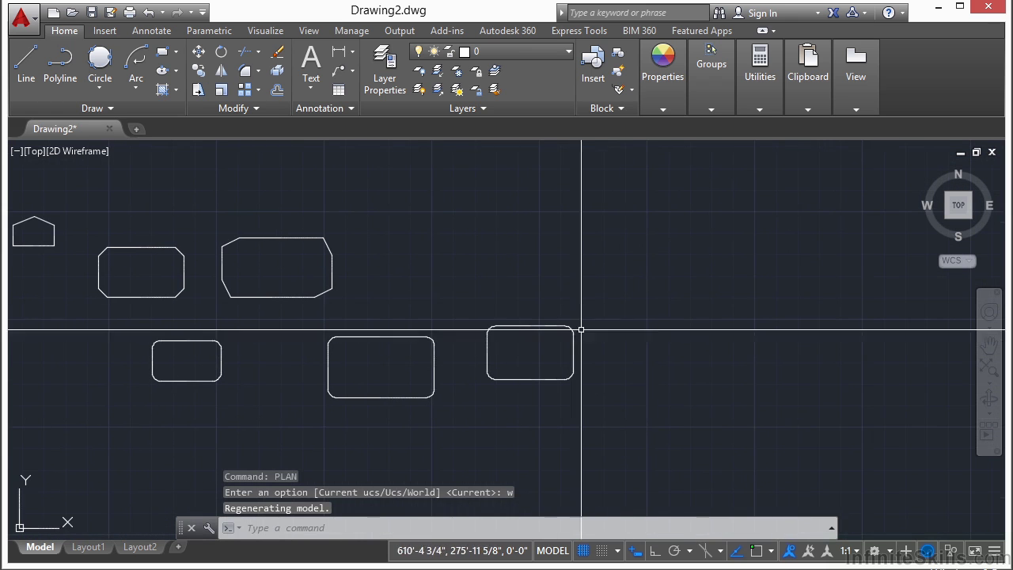
type("rec")
key("Return")
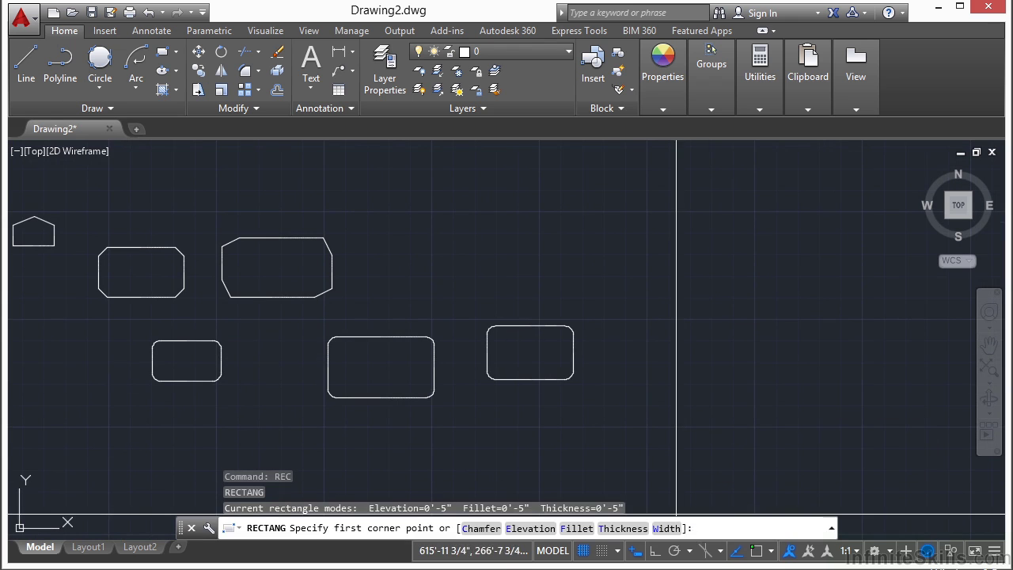
type("w")
key("Return")
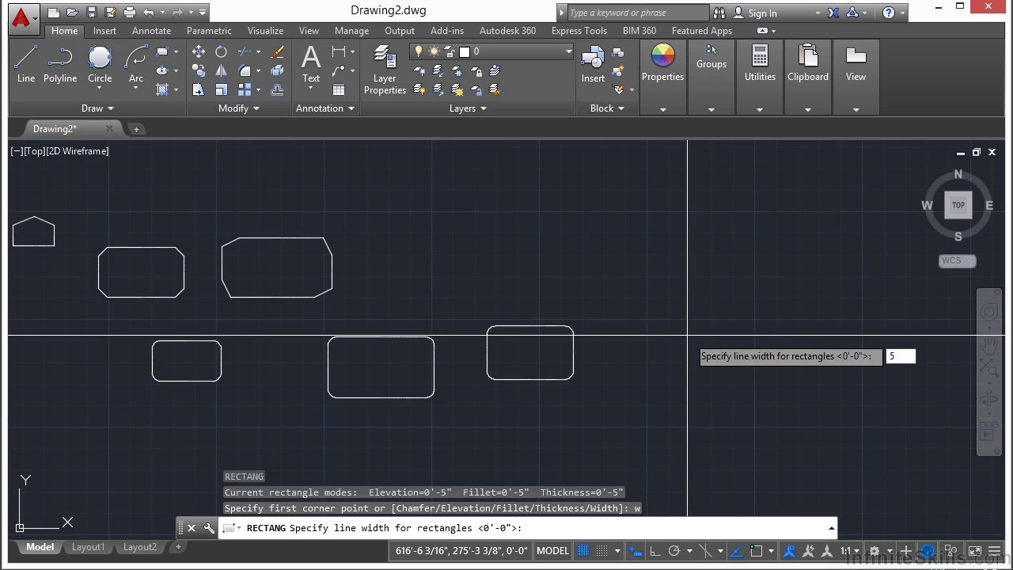
key("Return")
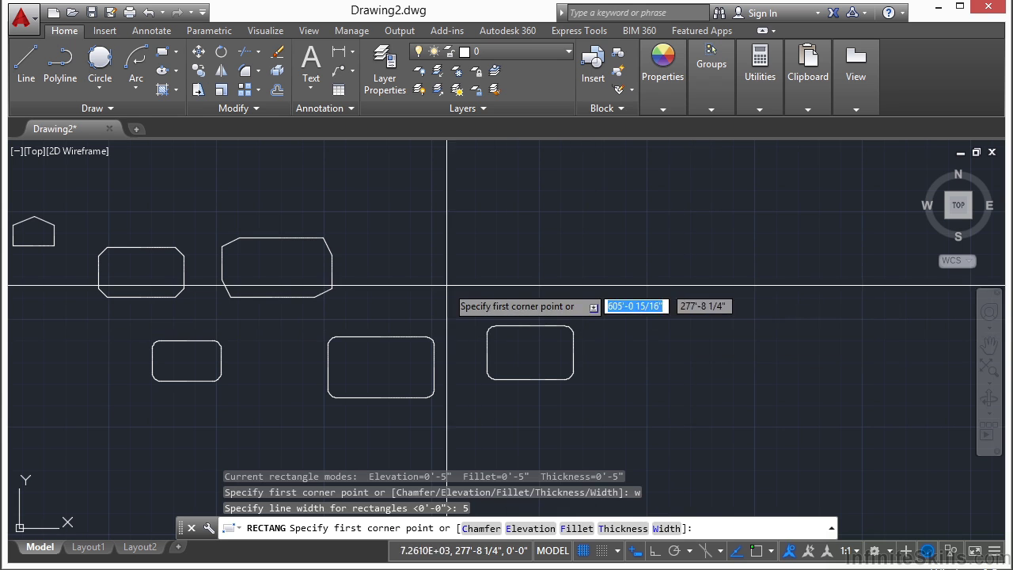
left_click(651, 379)
left_click(761, 323)
Orbit and examine the wide-lined rectangle in 3D beside the other rectangles.
scroll(707, 392, "up", 5)
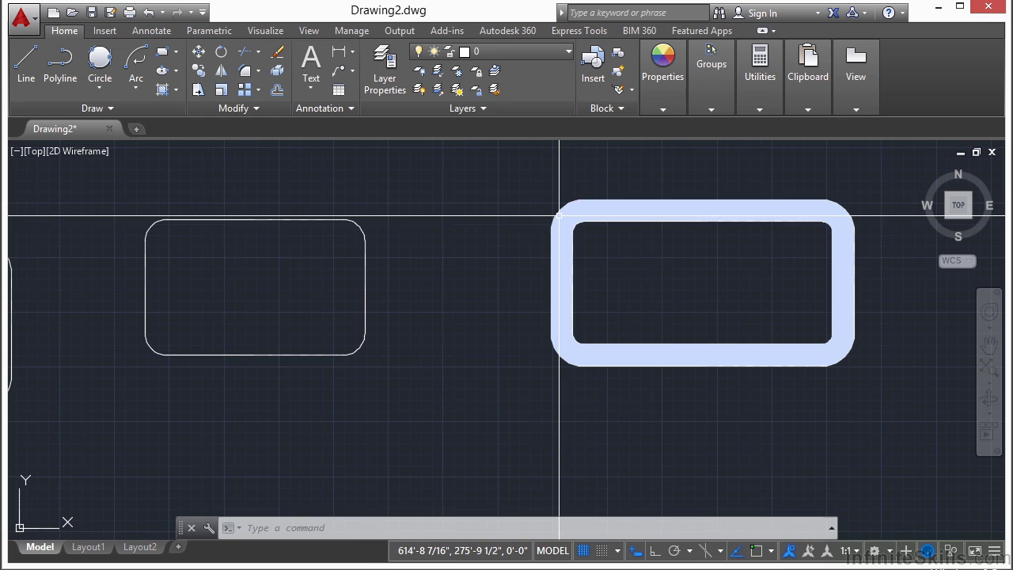
scroll(600, 310, "down", 2)
mouse_move(599, 309)
middle_mouse_down("shift")
mouse_move(615, 352)
mouse_move(578, 290)
mouse_move(578, 261)
mouse_move(565, 255)
middle_mouse_up("shift")
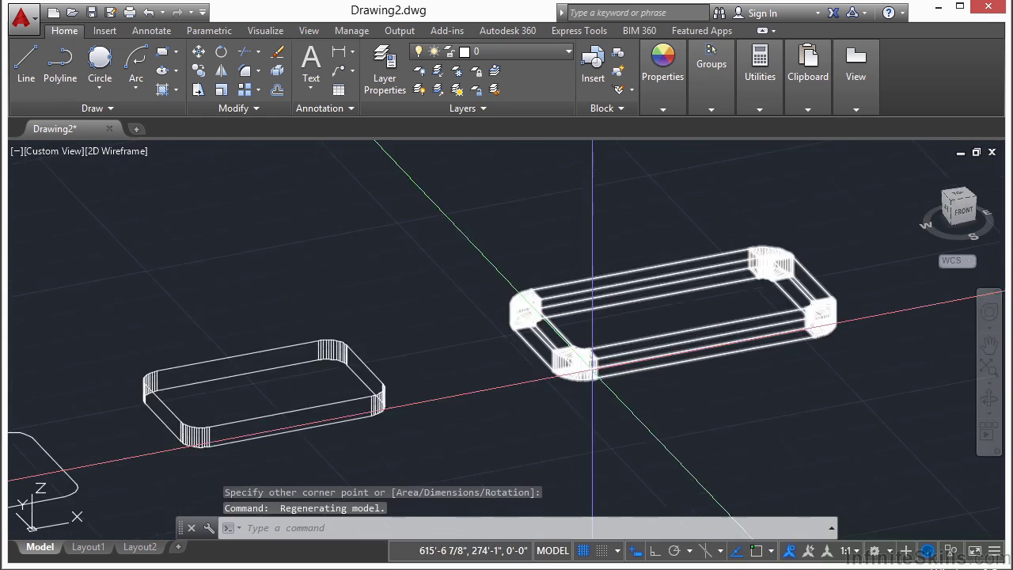
scroll(592, 372, "up", 2)
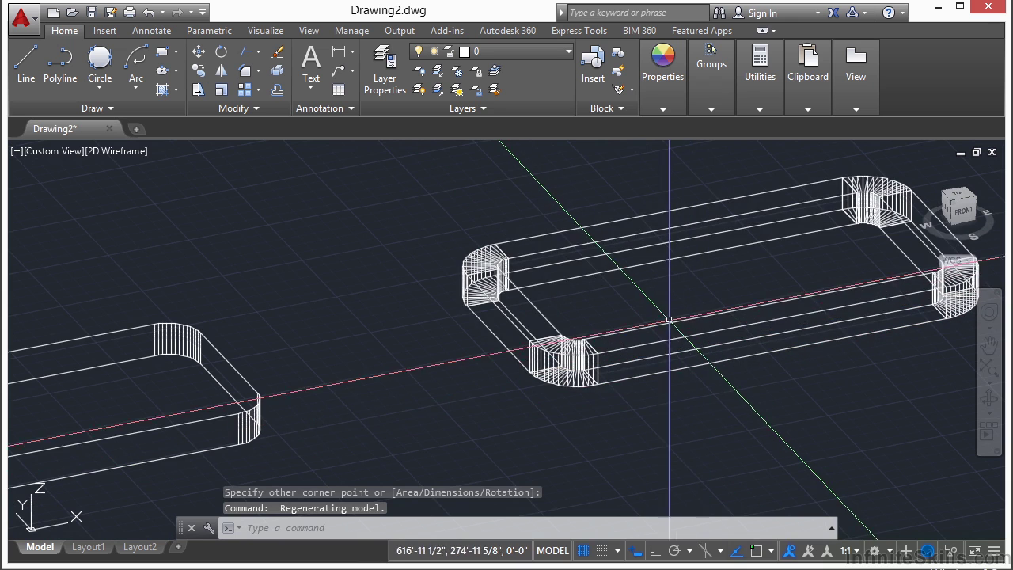
scroll(610, 396, "down", 3)
middle_click_drag(610, 396, 630, 406, "shift")
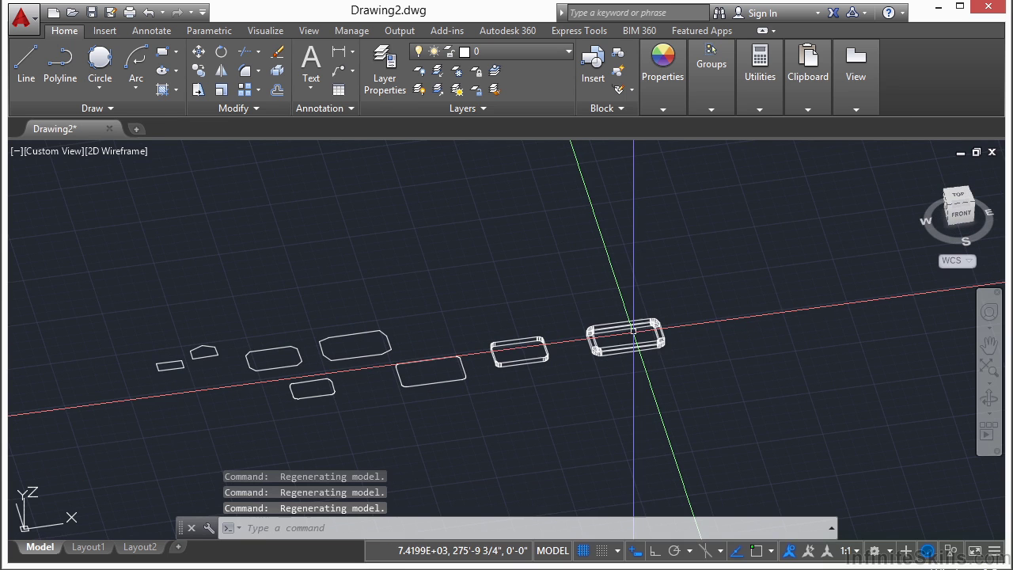
Return the drawing to the World plan view.
type("plan")
key("Return")
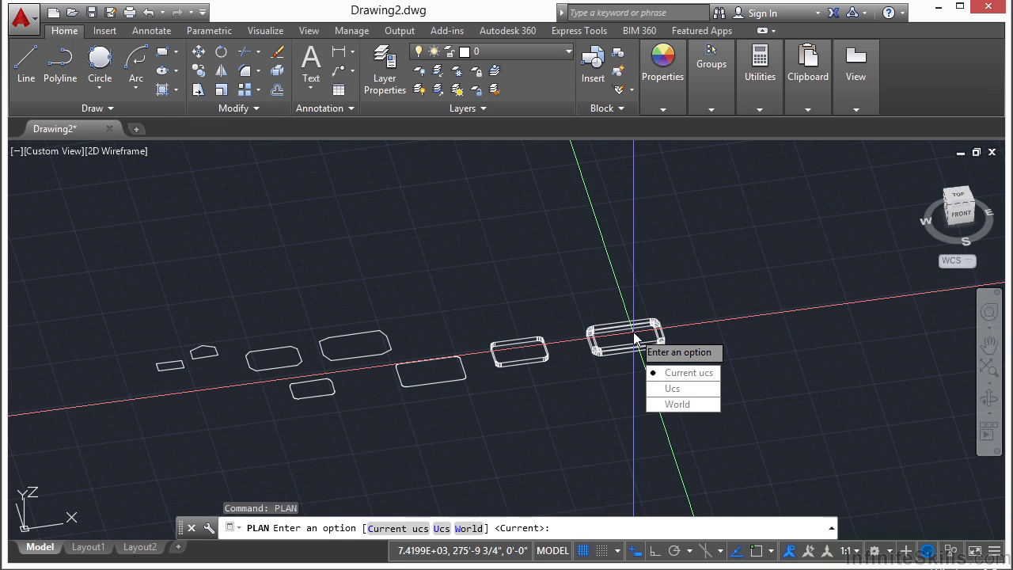
left_click(682, 405)
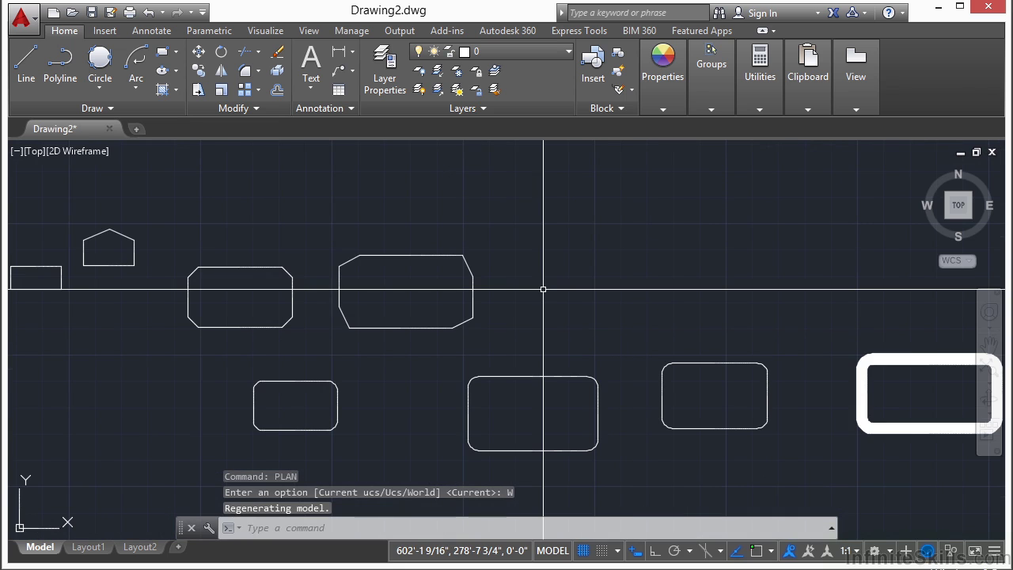
Reset the Rectangle command's fillet radius and elevation to 0.
type("rec")
key("Return")
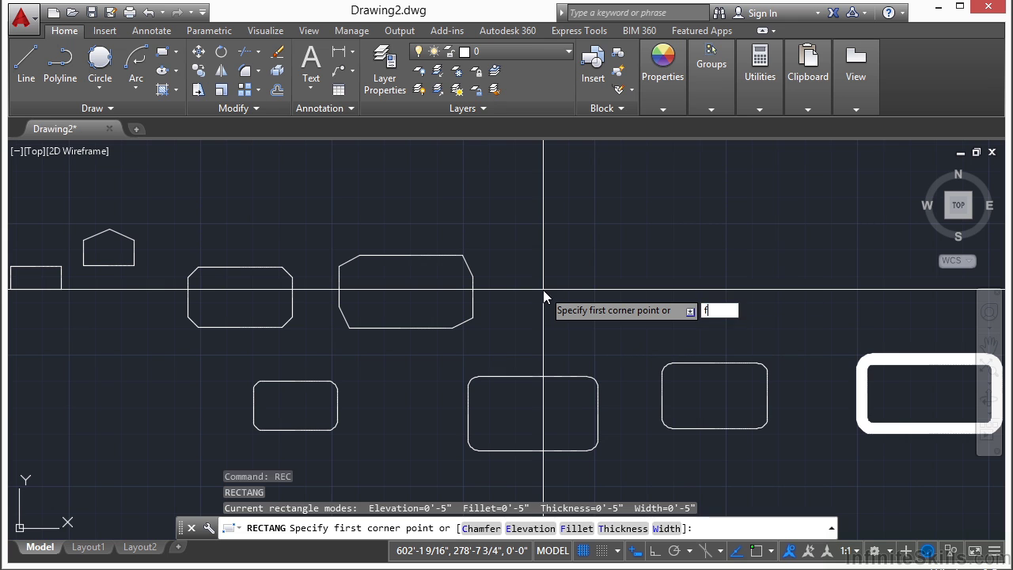
type("f")
key("Return")
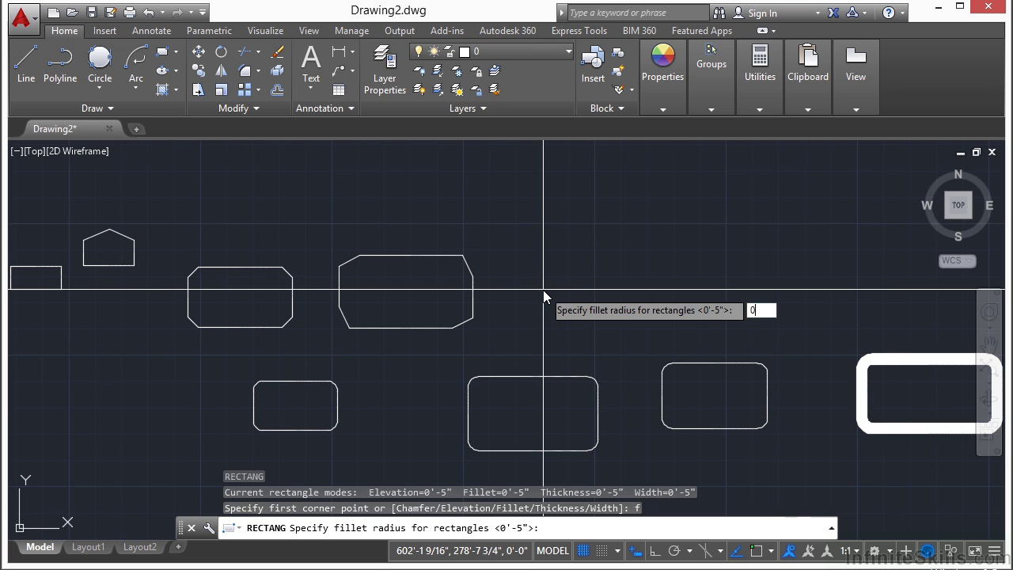
type("0")
key("Return")
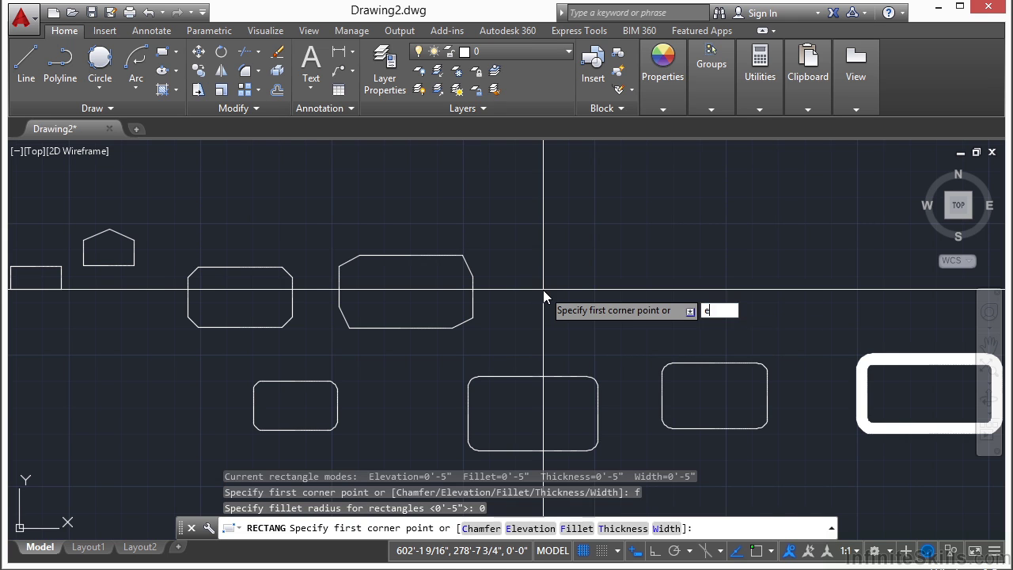
type("e")
key("Return")
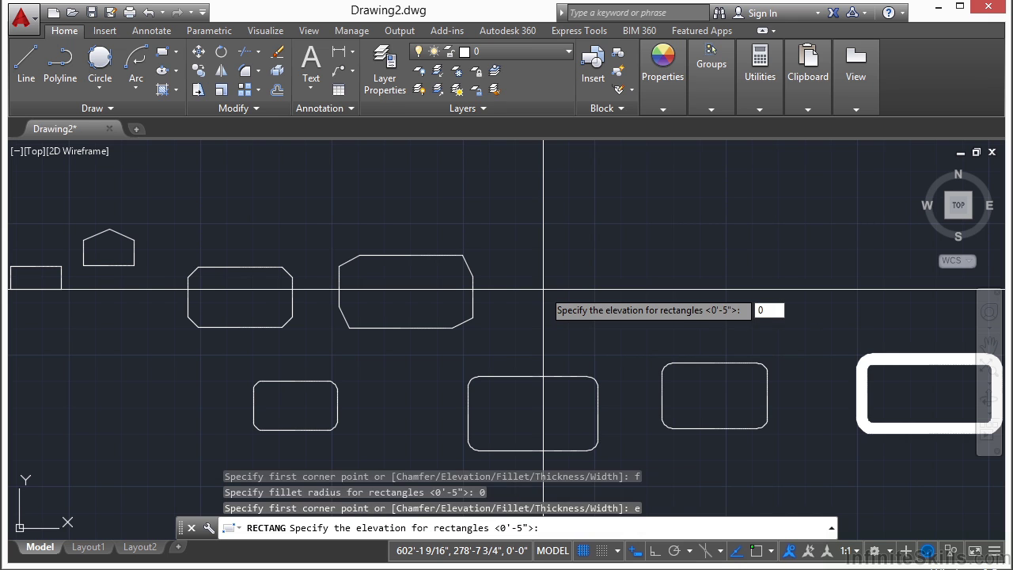
key("Return")
Reset the rectangle thickness and line width to 0 and draw a plain rectangle above the thick one.
key("Return")
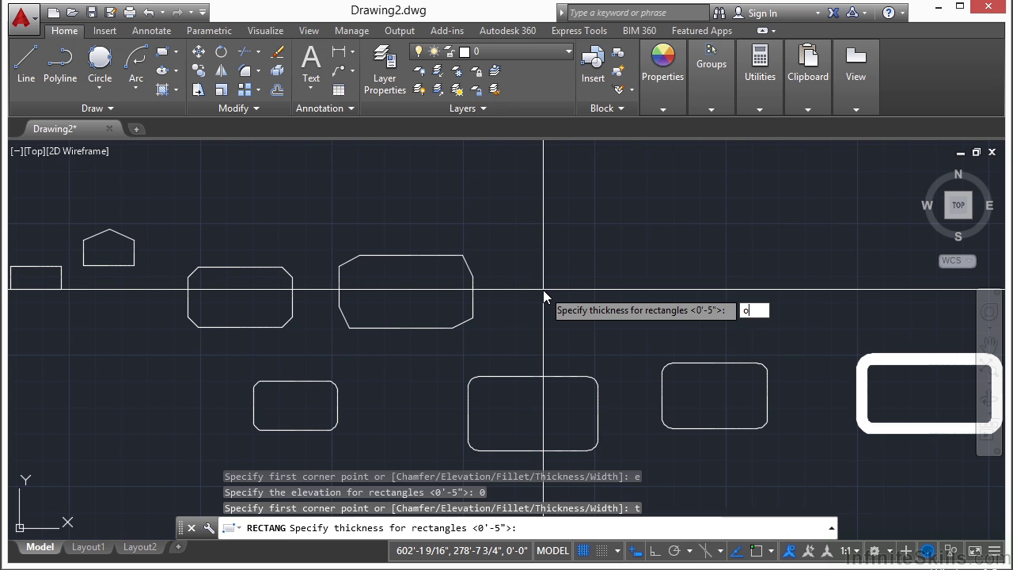
key("Return")
key("Return")
type("0")
key("Return")
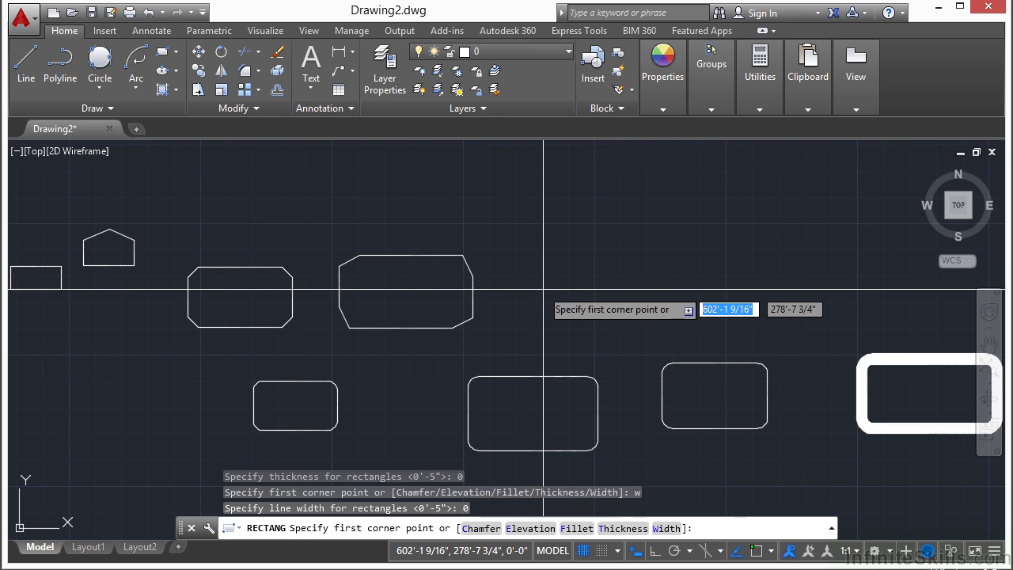
left_click(584, 195)
left_click(734, 265)
Orbit to examine the plain rectangle in 3D and restore the World plan view.
middle_click_drag(664, 280, 622, 223, "shift")
type("plan")
key("Return")
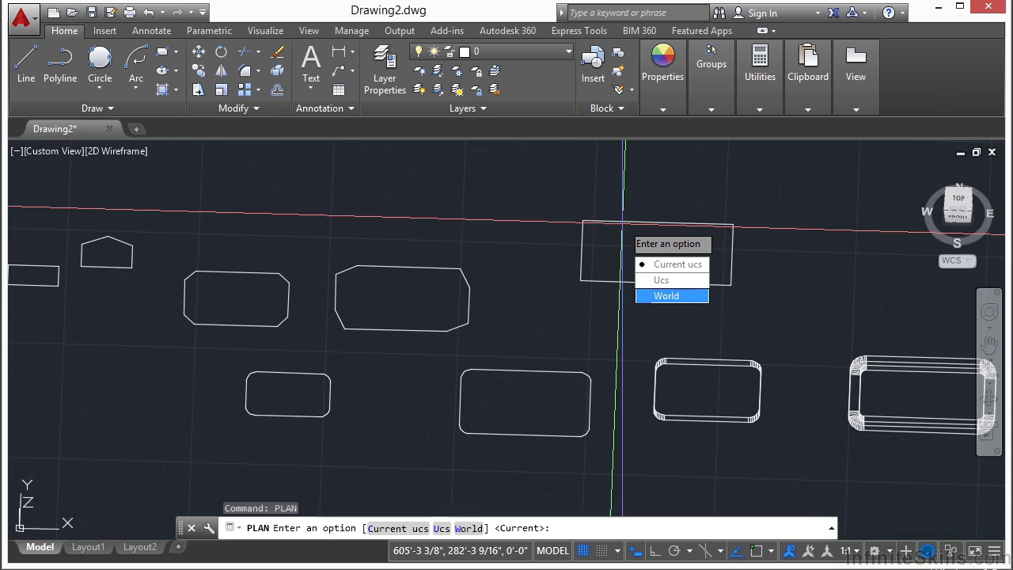
left_click(684, 301)
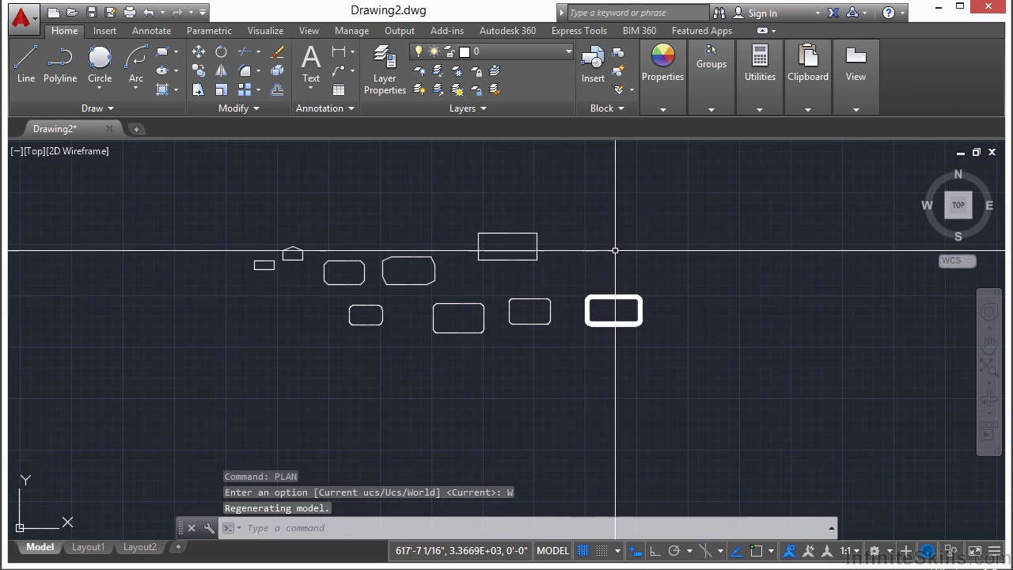
Erase all the rectangles from the drawing.
type("e")
key("Return")
left_click(695, 214)
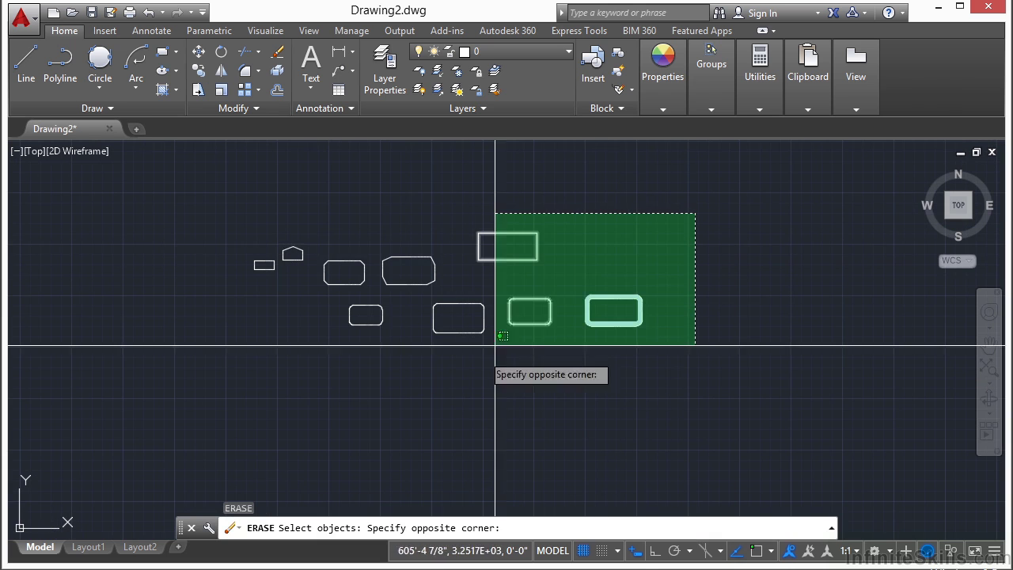
left_click(213, 366)
key("Return")
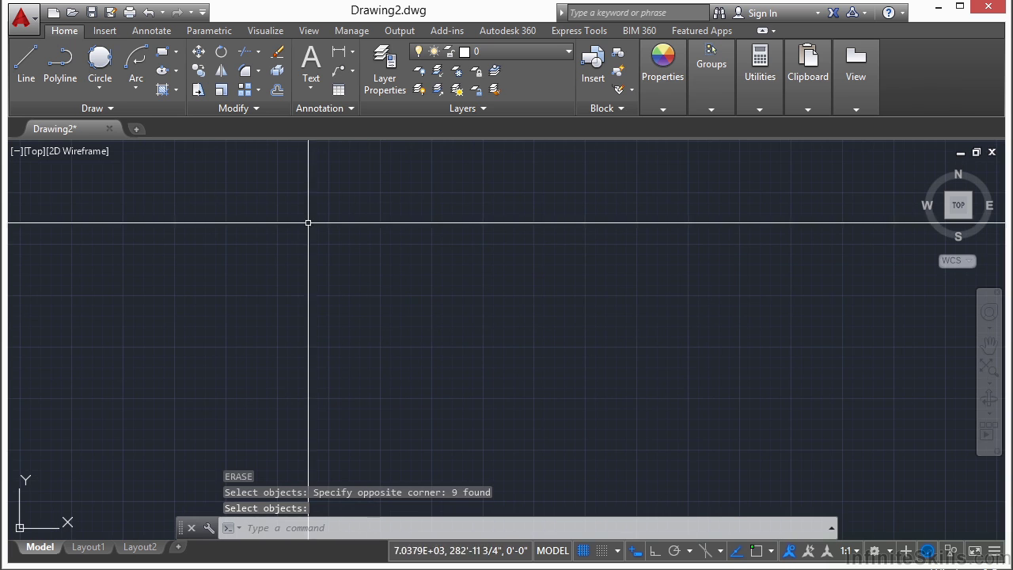
left_click(178, 70)
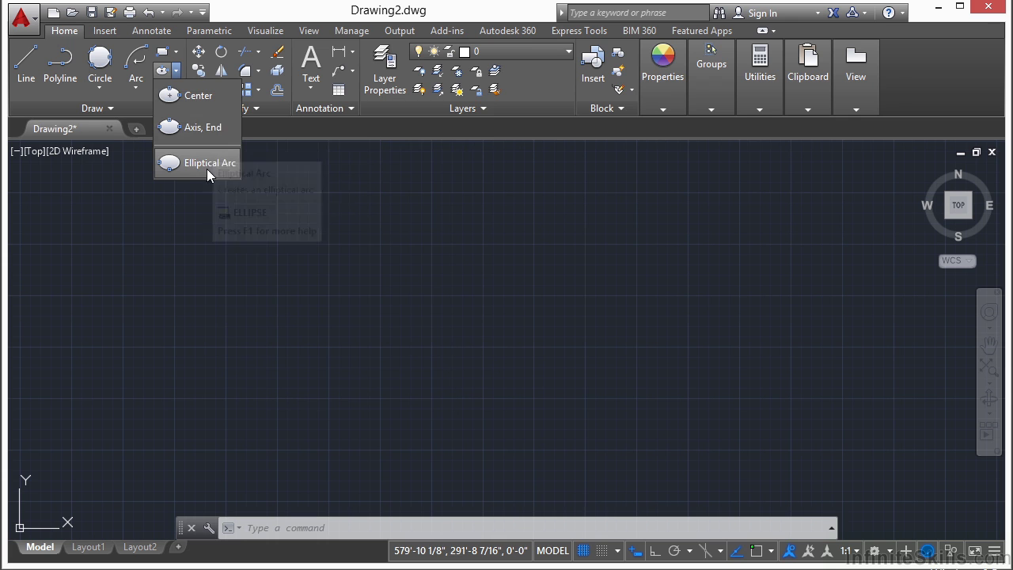
left_click(394, 252)
type("e")
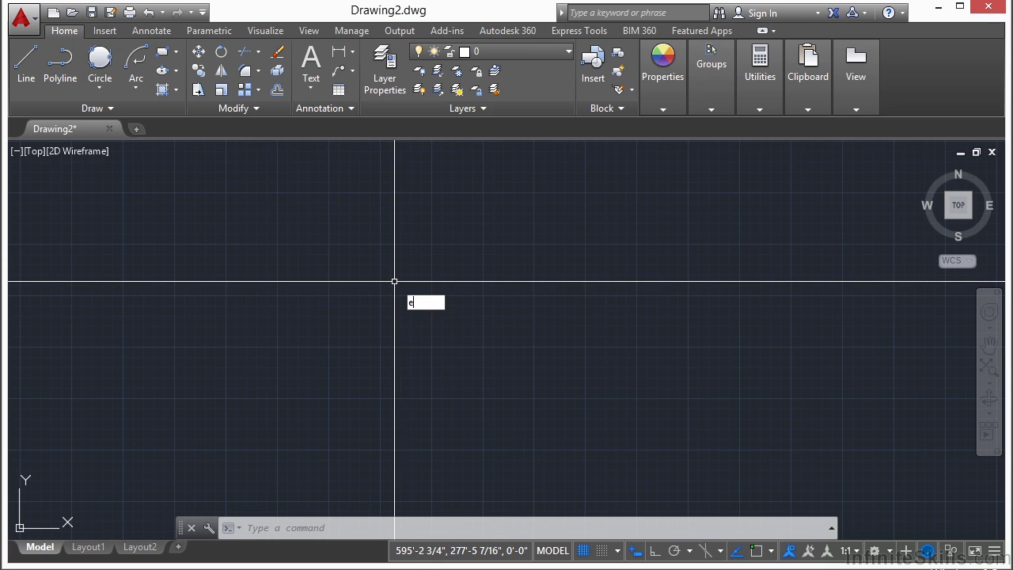
type("l")
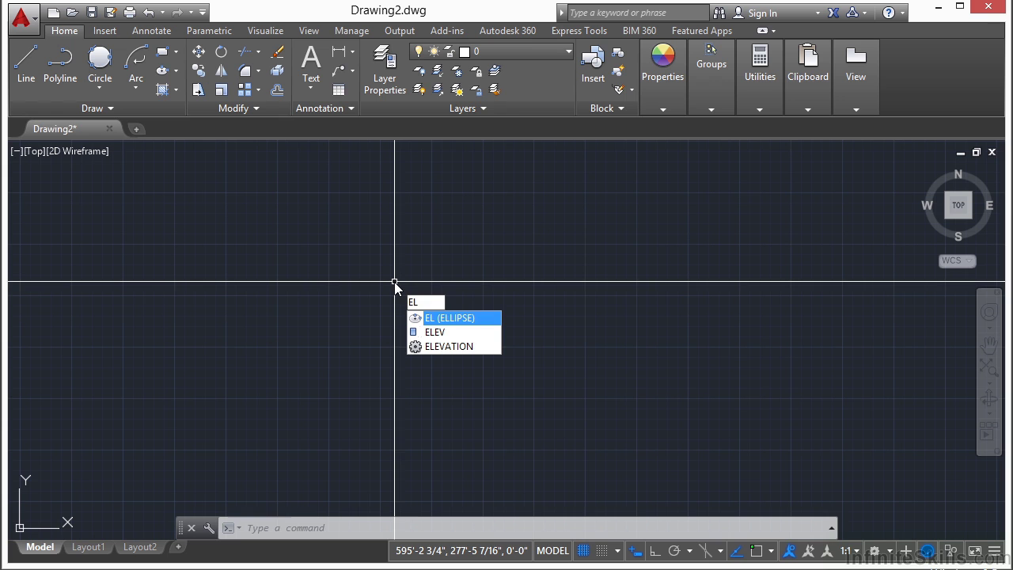
key("Escape")
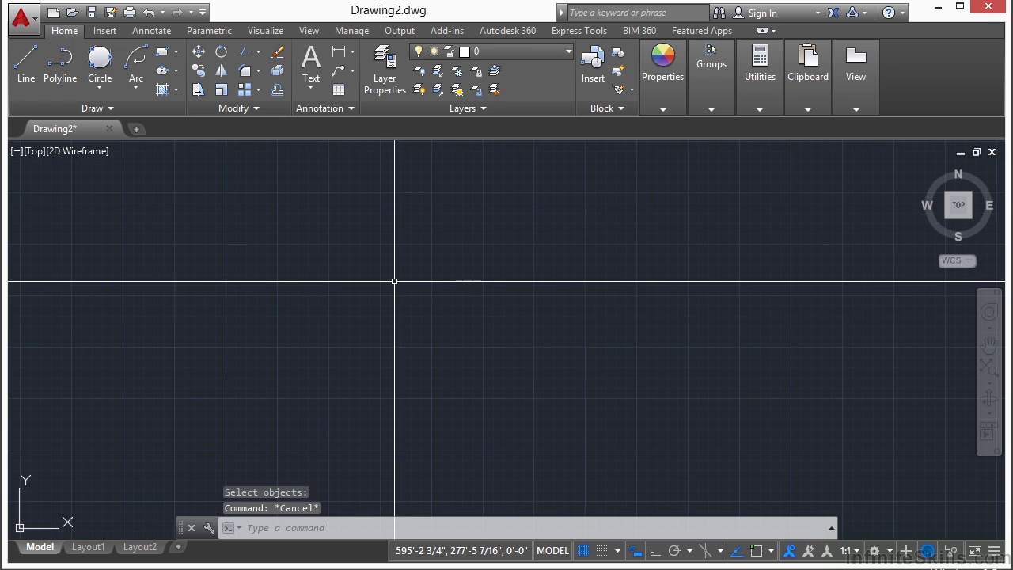
Draw a tall upright ellipse from its center, a short horizontal axis endpoint and a longer vertical axis distance.
left_click(161, 73)
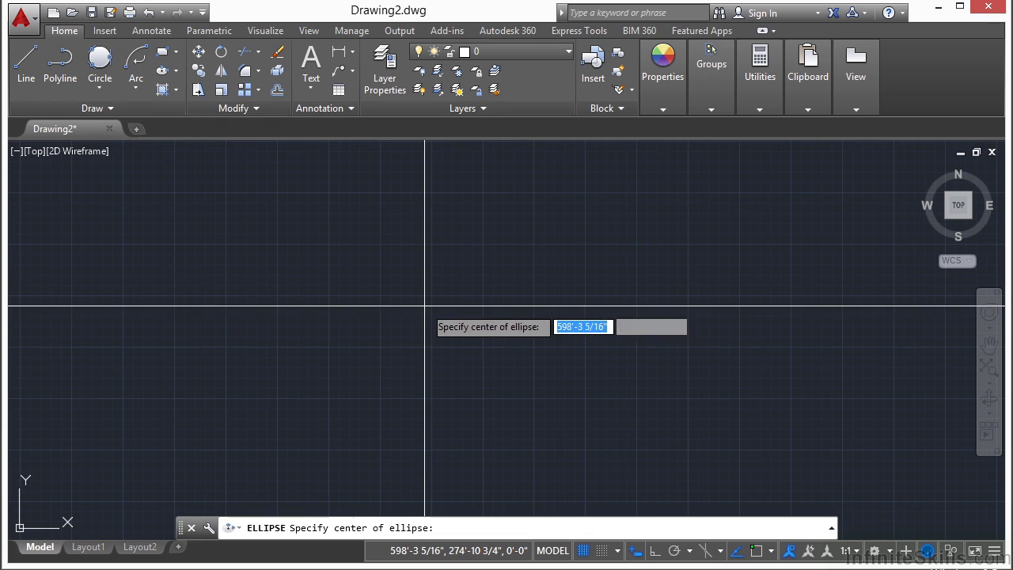
left_click(395, 308)
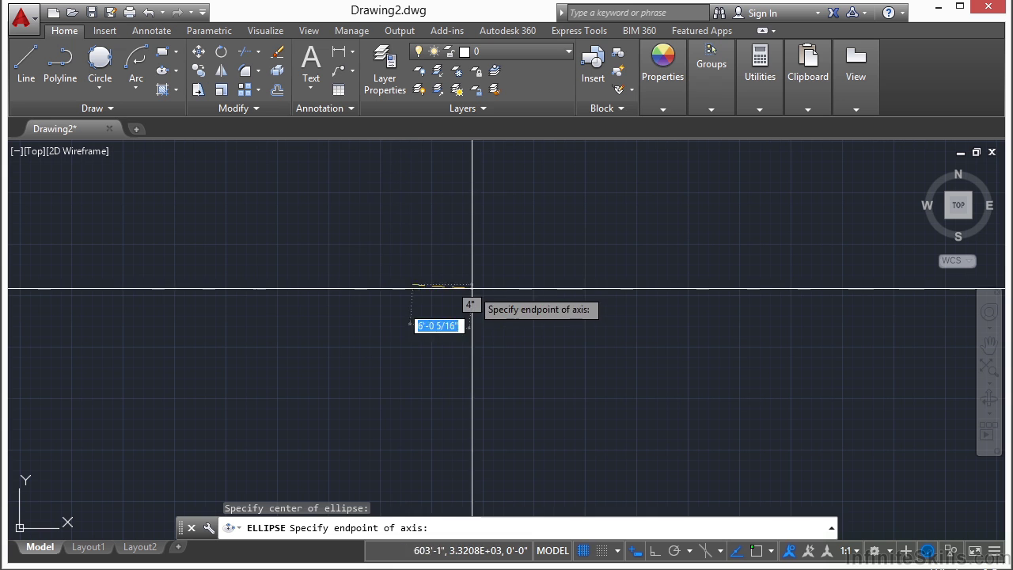
left_click(446, 285)
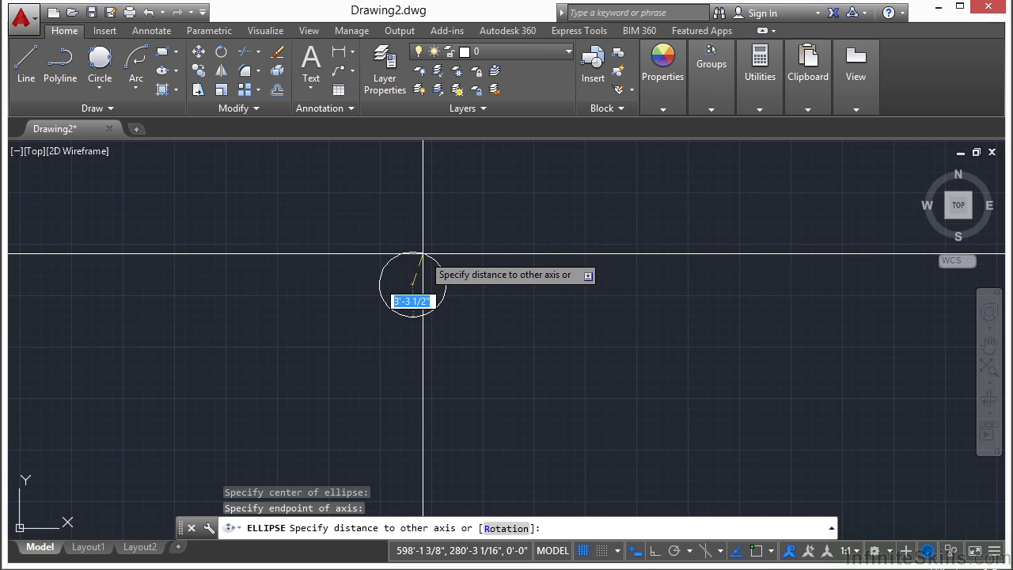
left_click(421, 192)
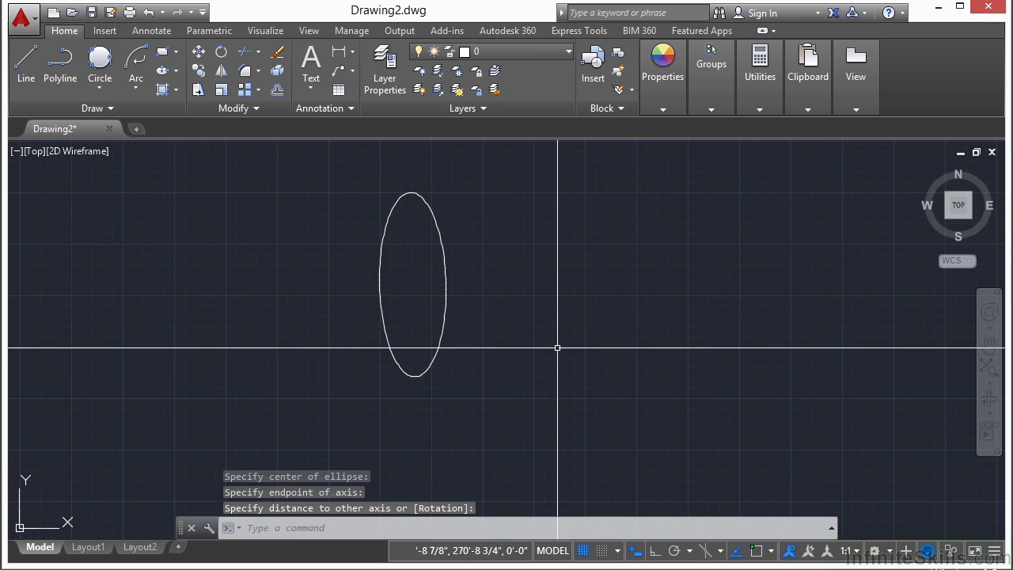
Turn Ortho on and draw a narrow upright ellipse from two axis endpoints to the right of the first one.
mouse_move(572, 296)
middle_mouse_down()
mouse_move(450, 324)
mouse_move(415, 319)
middle_mouse_up()
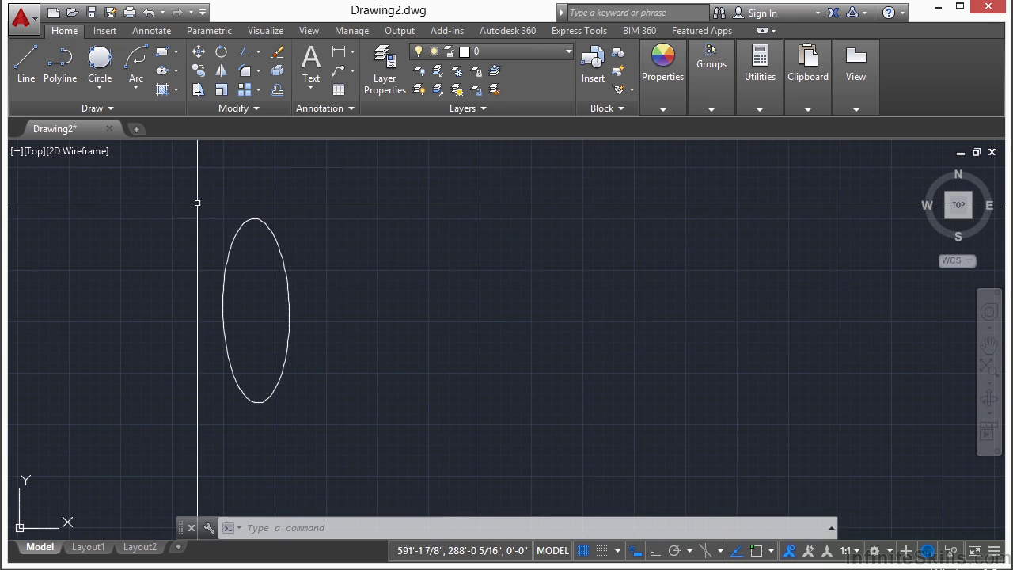
left_click(654, 556)
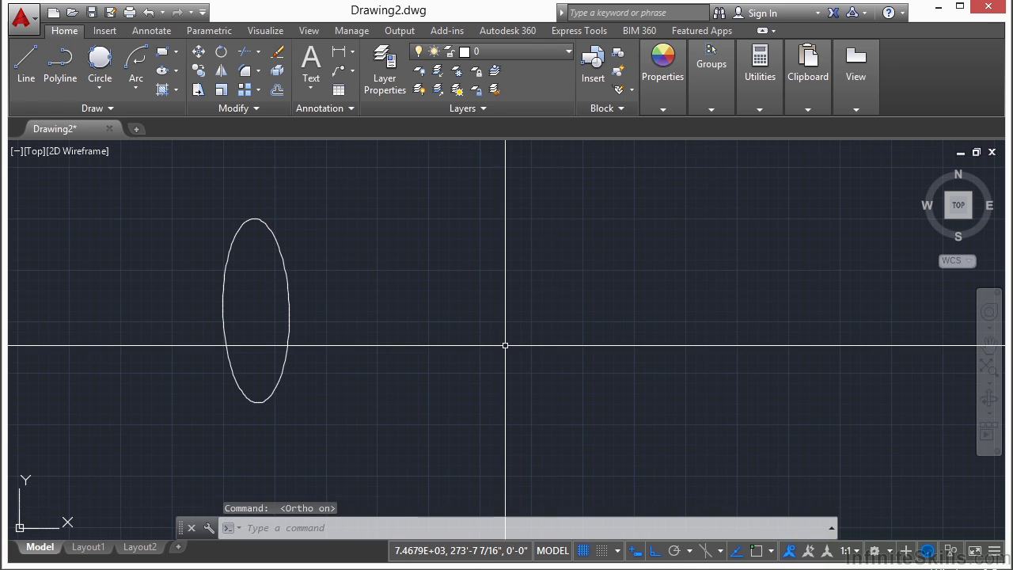
type("el")
key("Return")
left_click(479, 302)
left_click(514, 307)
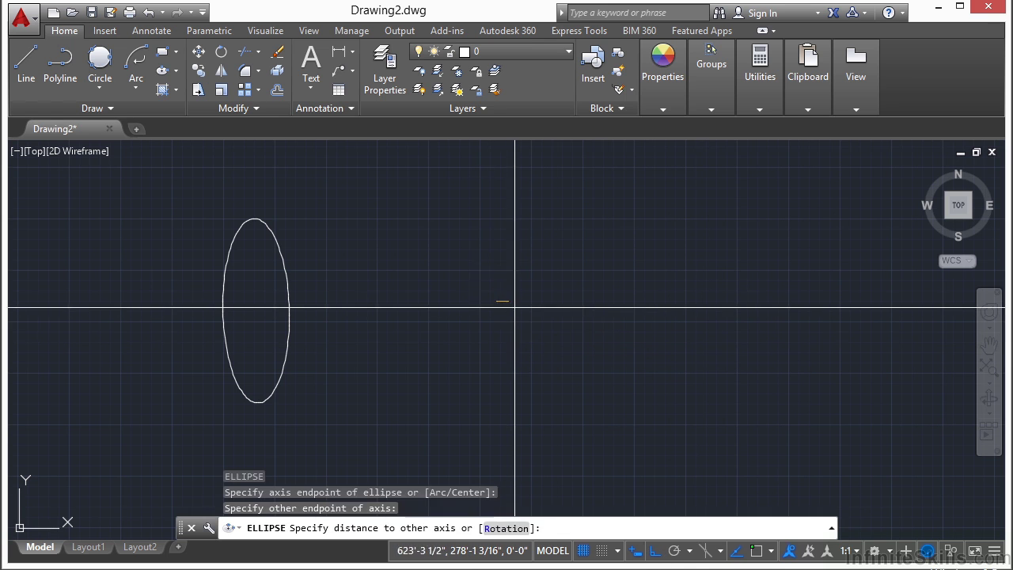
left_click(504, 218)
Draw a third upright ellipse to the right of the narrow one using the Axis, End method.
mouse_move(645, 317)
middle_mouse_down()
mouse_move(514, 319)
mouse_move(433, 277)
middle_mouse_up()
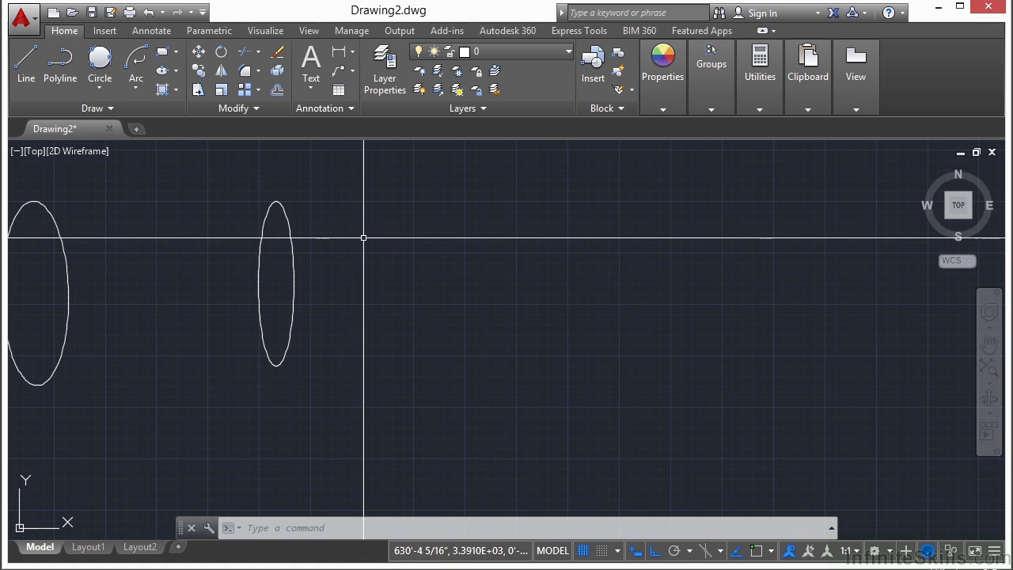
left_click(176, 71)
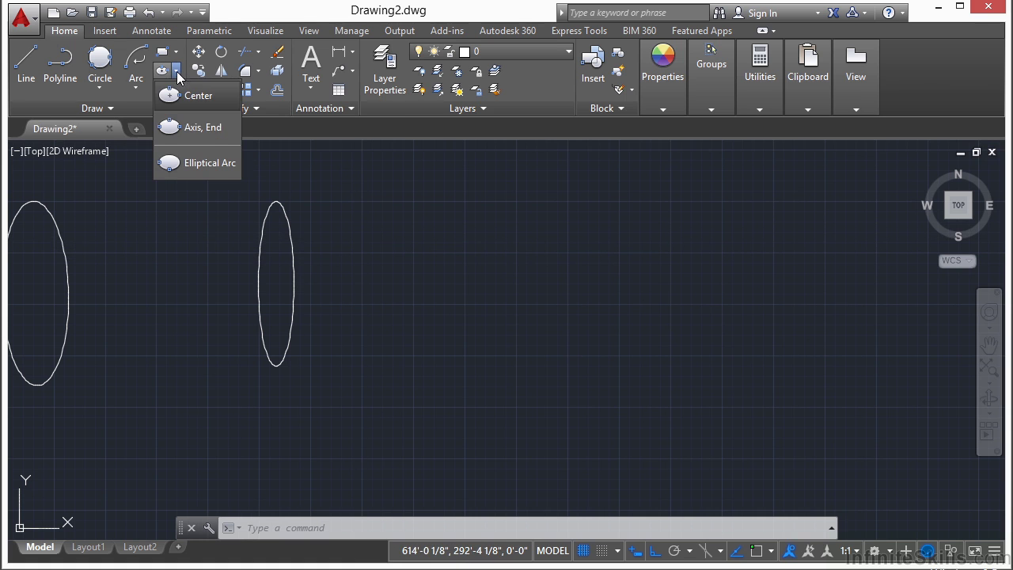
left_click(211, 132)
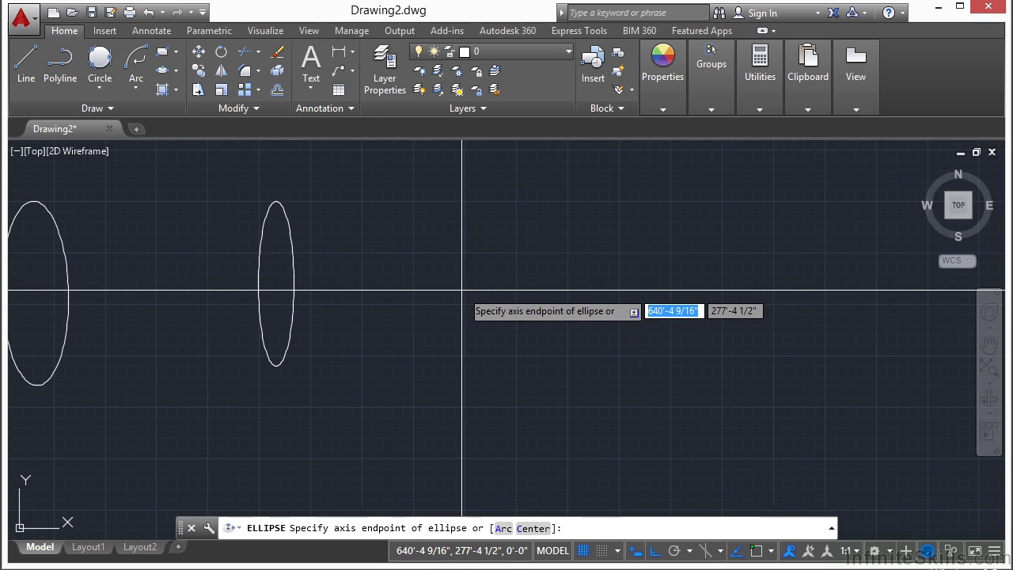
left_click(442, 275)
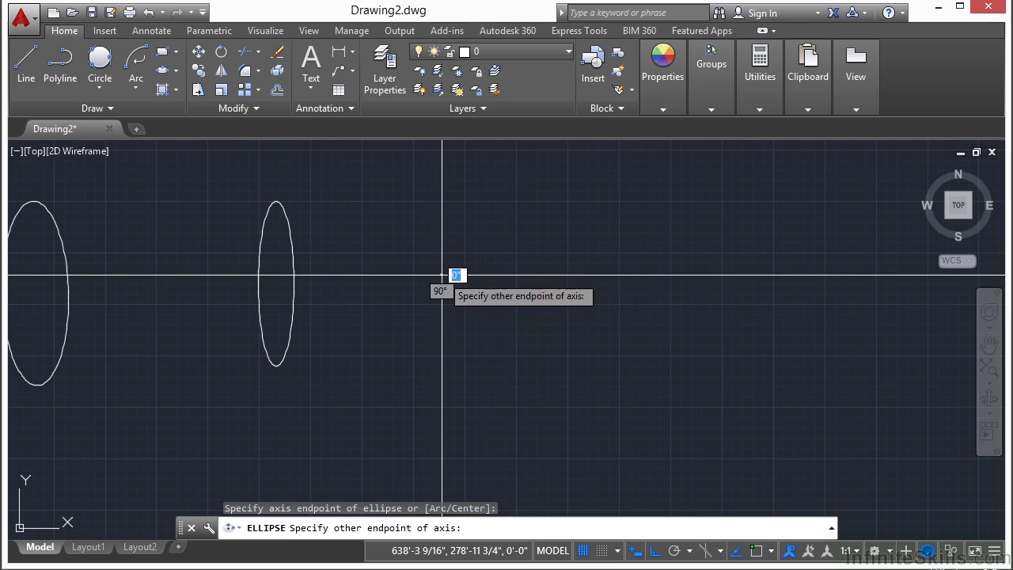
left_click(501, 275)
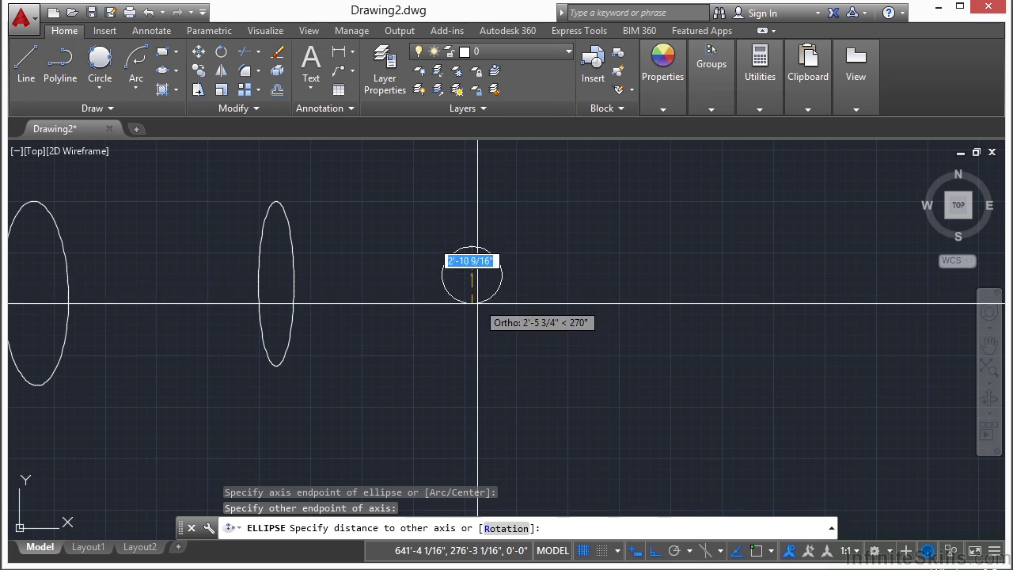
left_click(490, 366)
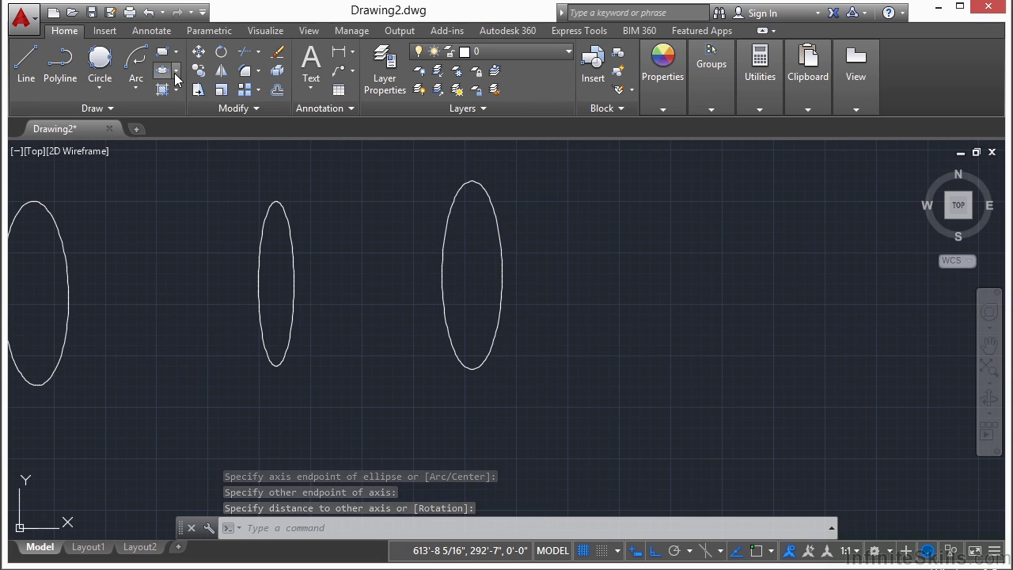
Draw an upright elliptical arc right of the third ellipse, with Ortho off for the angles and a small gap in its right side.
left_click(175, 73)
left_click(213, 165)
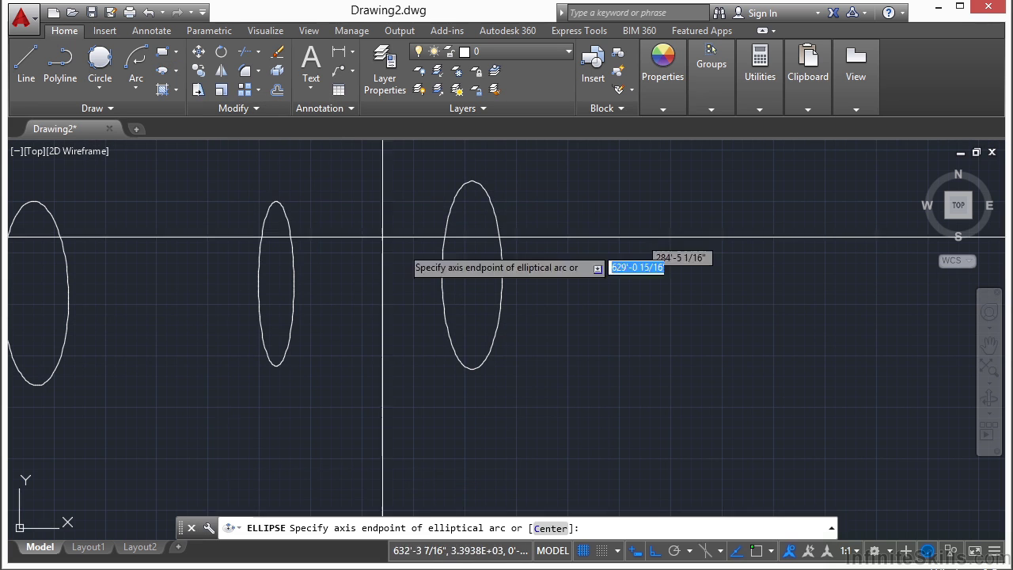
middle_click_drag(555, 266, 515, 290)
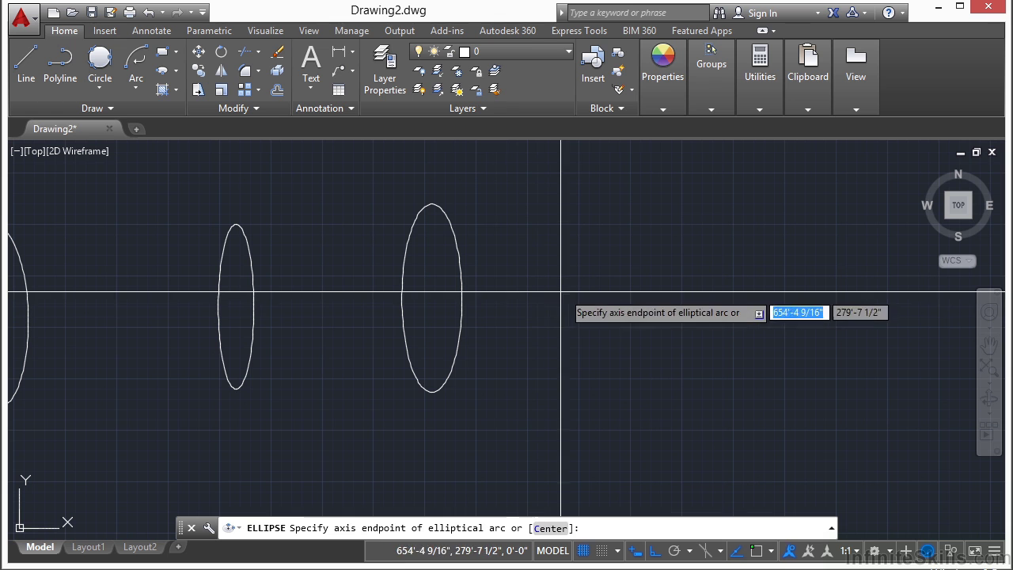
left_click(550, 291)
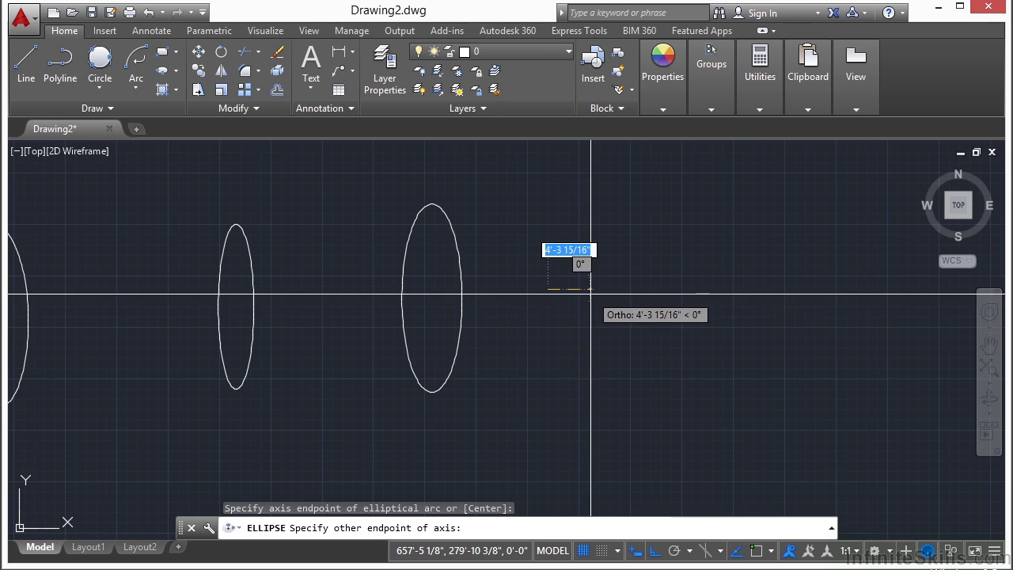
left_click(583, 291)
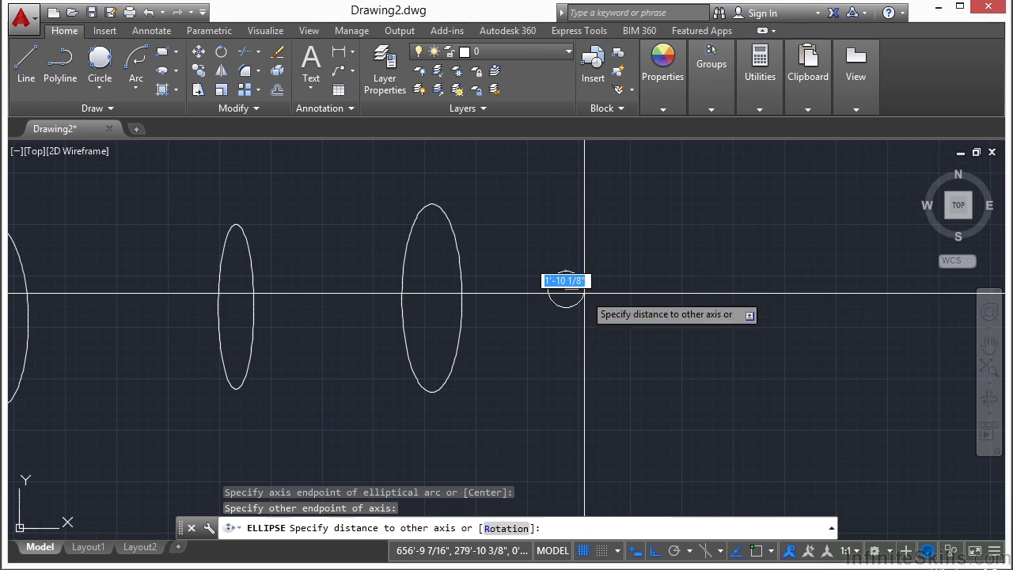
left_click(598, 362)
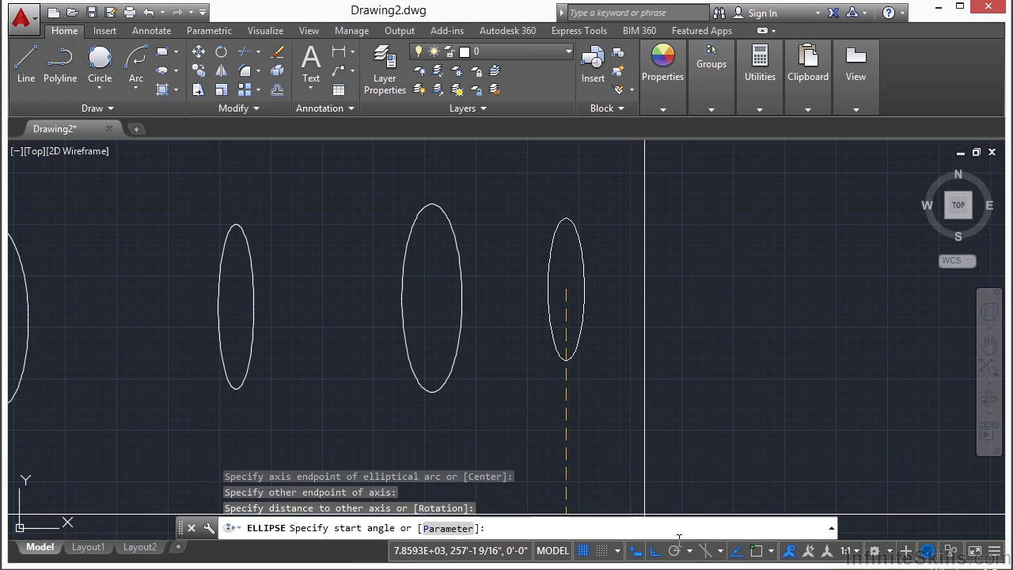
left_click(614, 287)
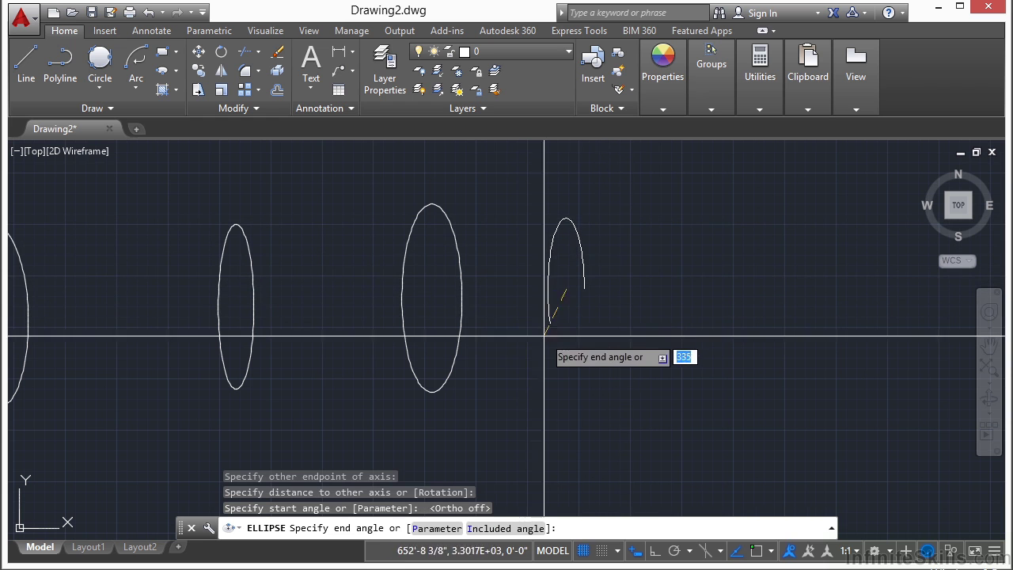
left_click(600, 337)
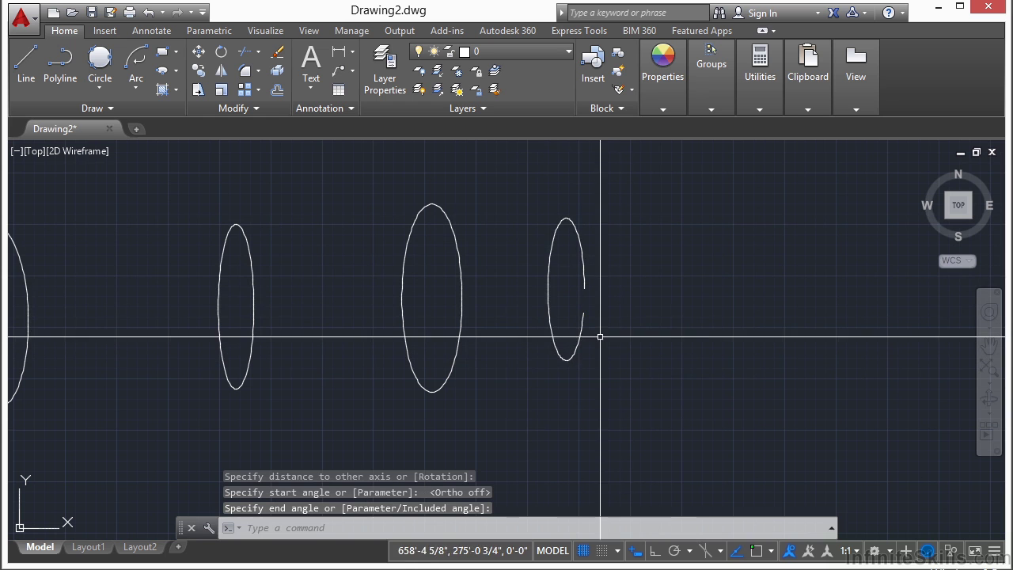
left_click(585, 243)
key("Escape")
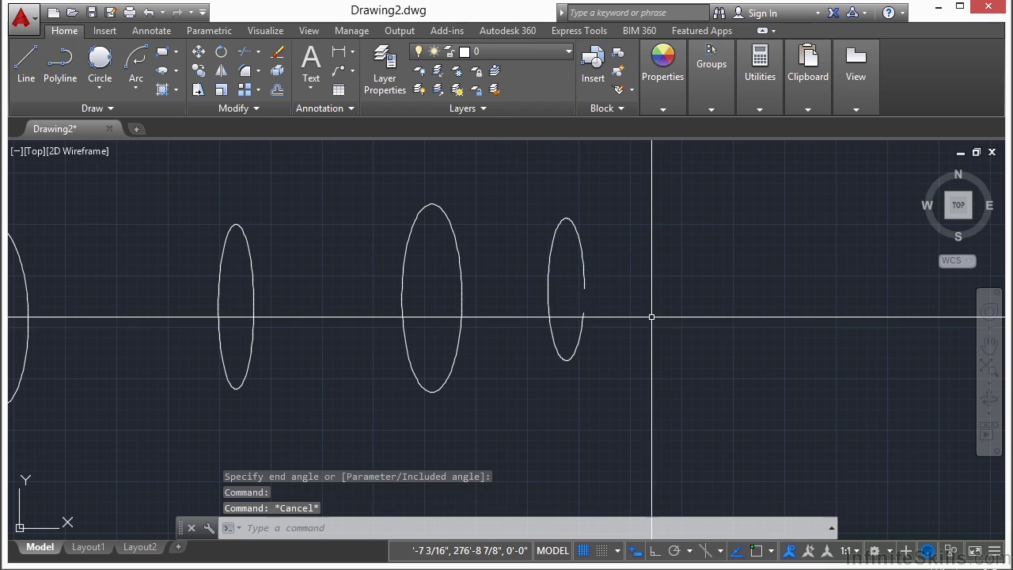
Regenerate the drawing and draw a large tilted ellipse by its center point below the row of ellipses.
scroll(681, 257, "down", 2)
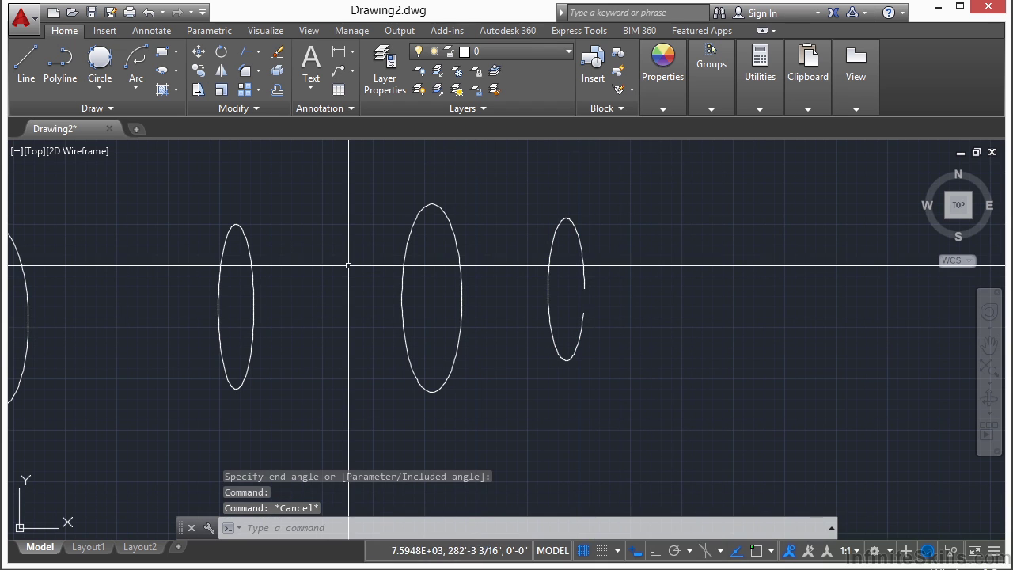
key("Return")
left_click(217, 113)
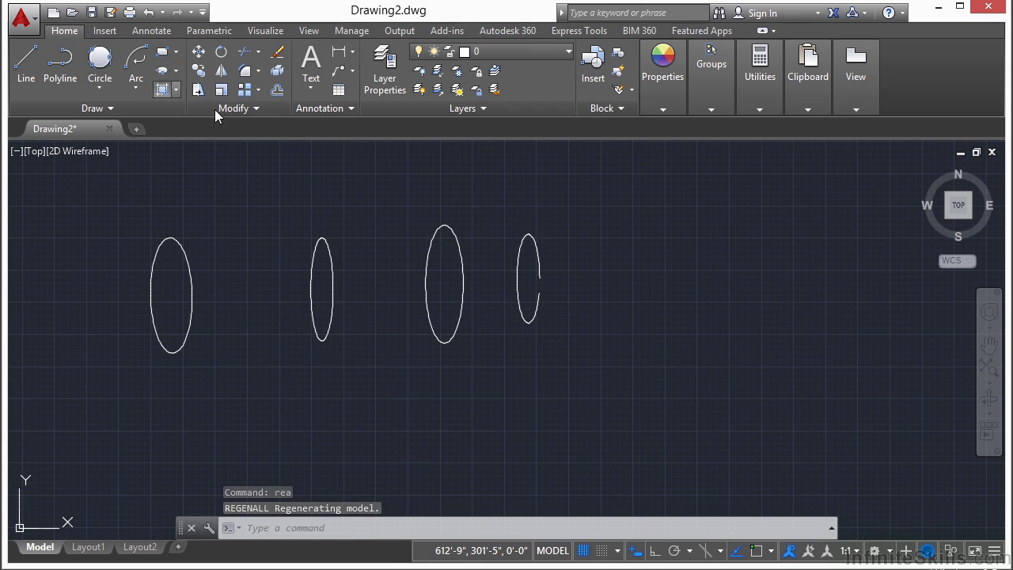
left_click(354, 390)
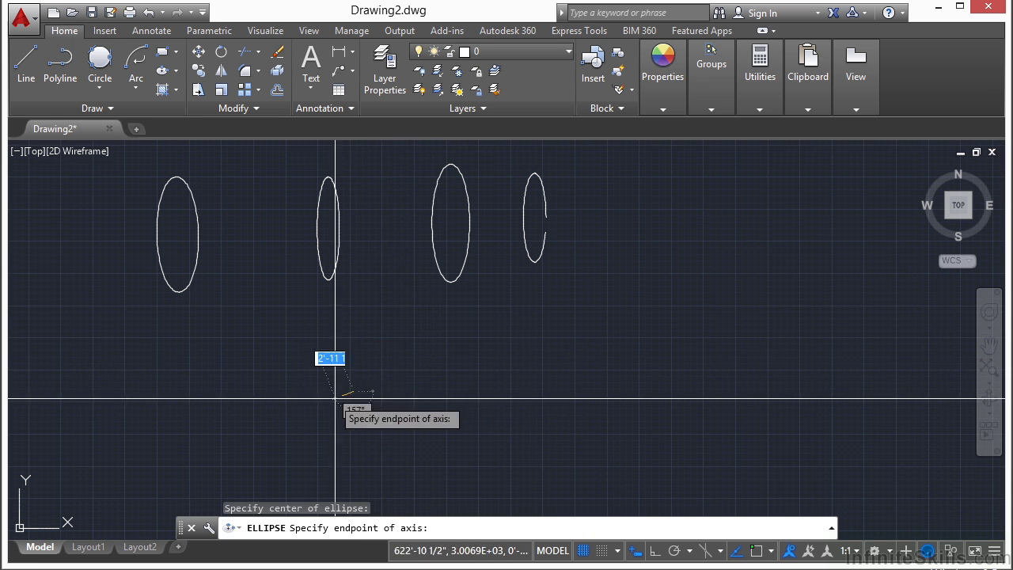
left_click(375, 351)
left_click(272, 329)
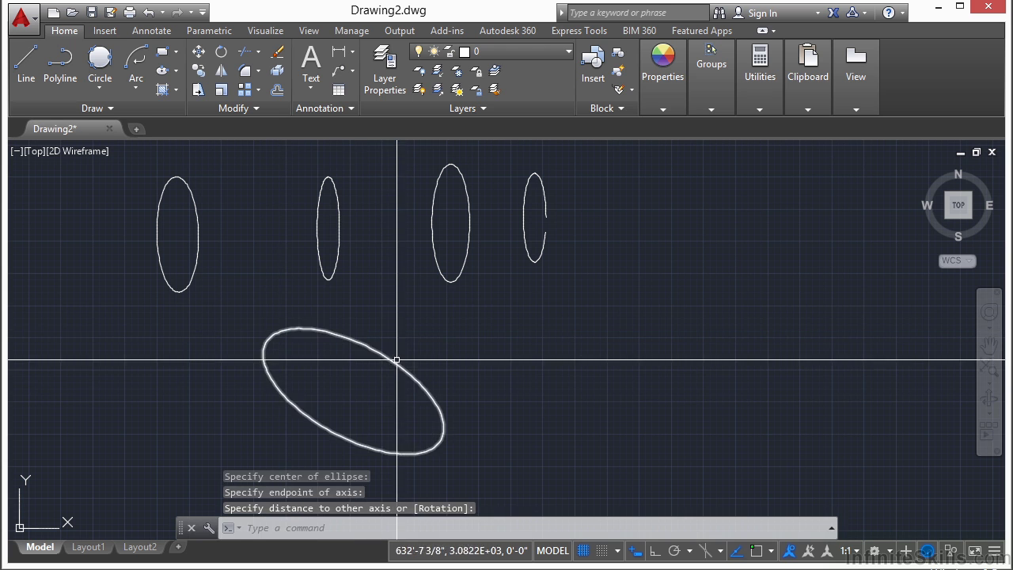
scroll(376, 283, "down", 2)
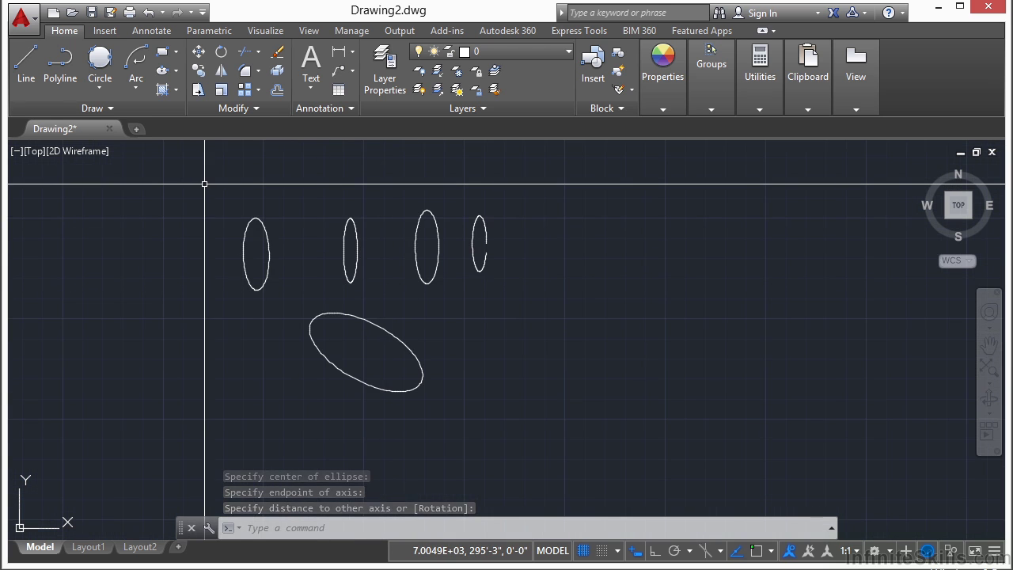